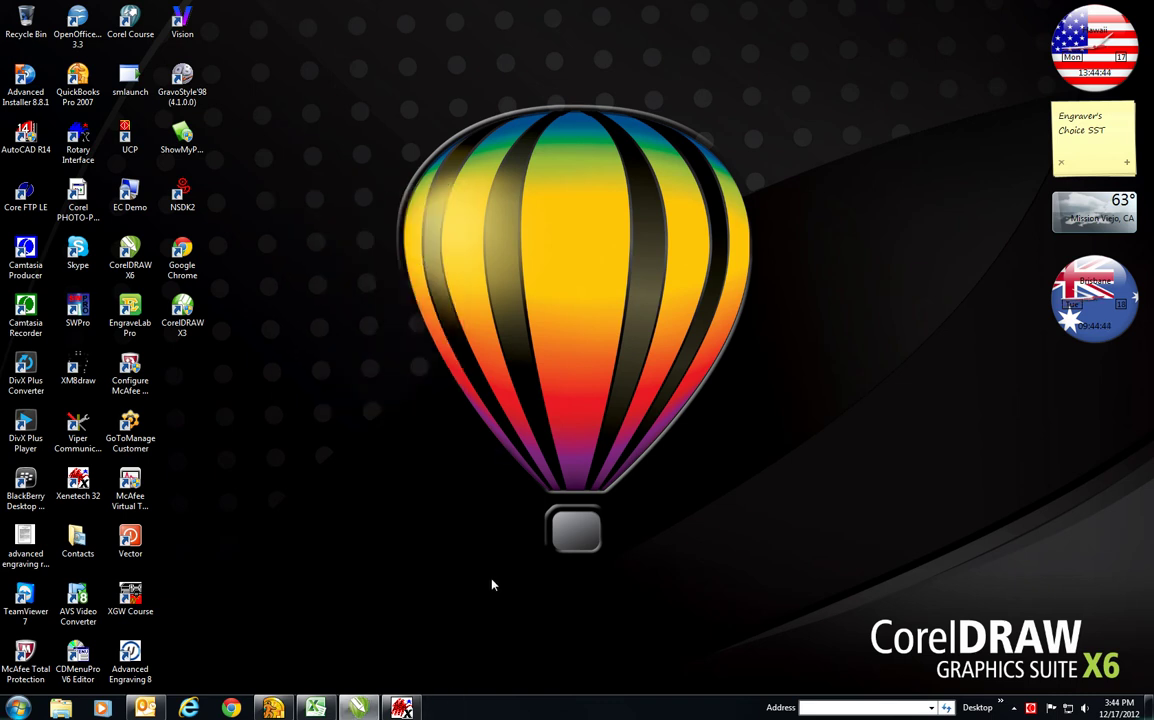
# - Bring up CorelDRAW, view the whole memorial plaque page, then return to the crest page
pyautogui.click(358, 708)
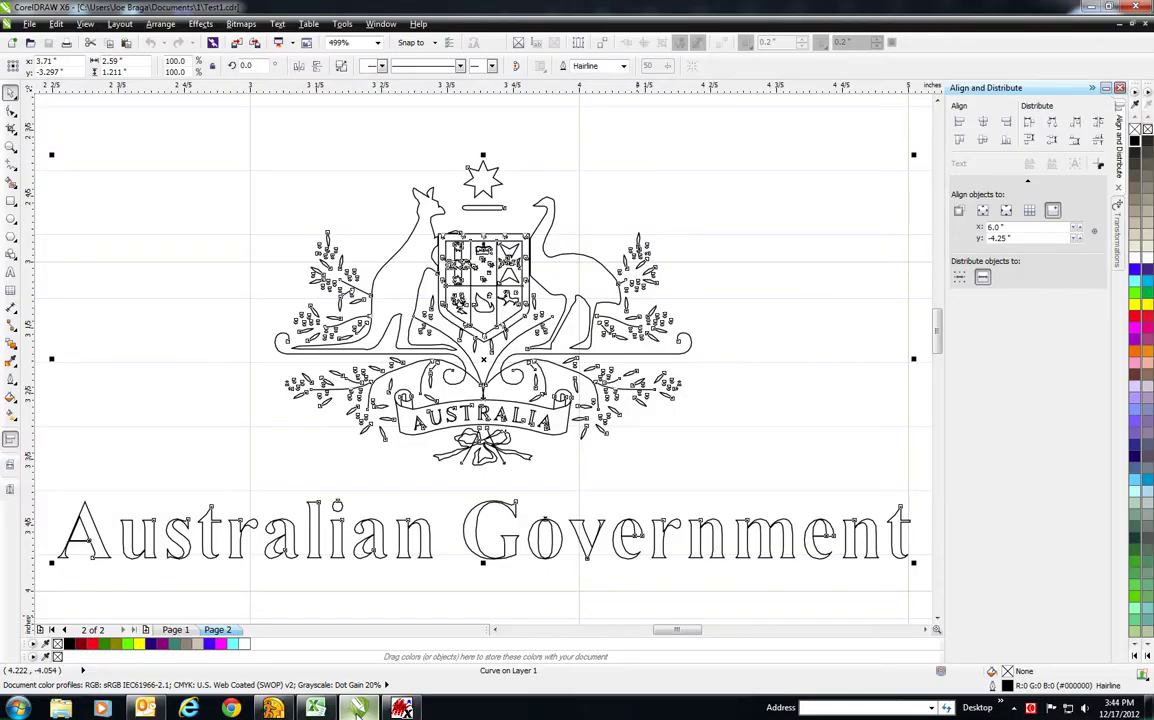
pyautogui.press('pageup')
pyautogui.hotkey('shift', 'F4')
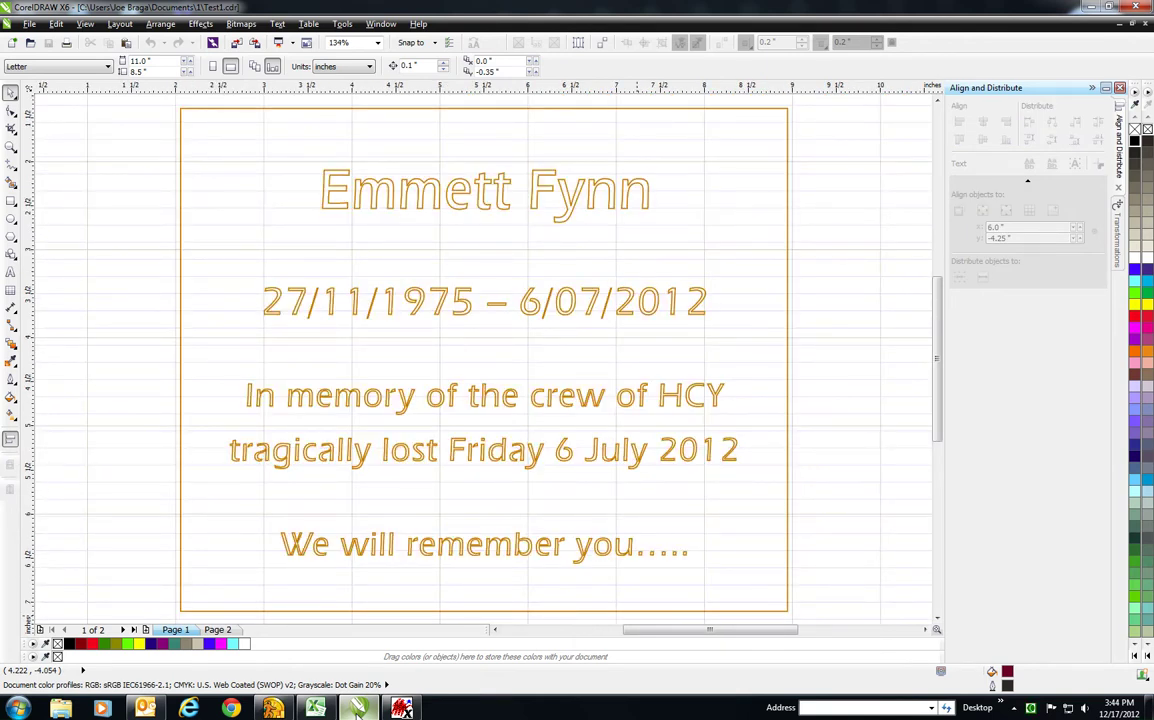
pyautogui.press('pagedown')
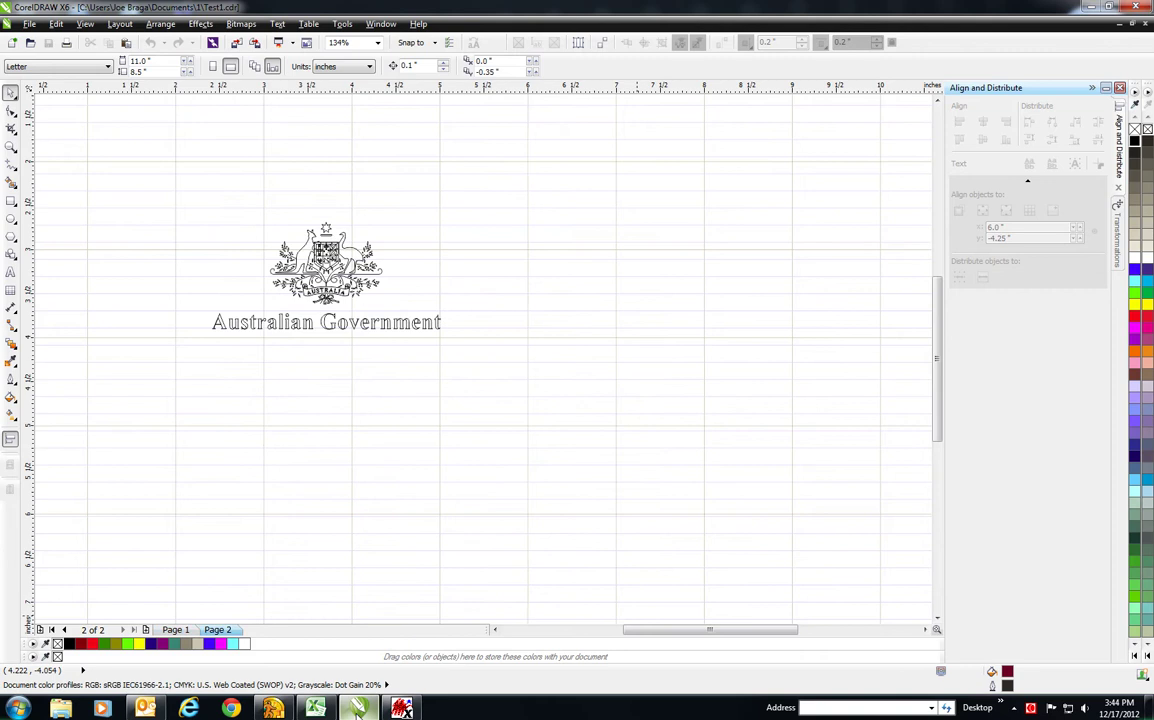
# - Zoom in on the coat of arms and copy it with its 'Australian Government' lettering
pyautogui.click(11, 147)
pyautogui.moveTo(124, 198); pyautogui.dragTo(508, 387)
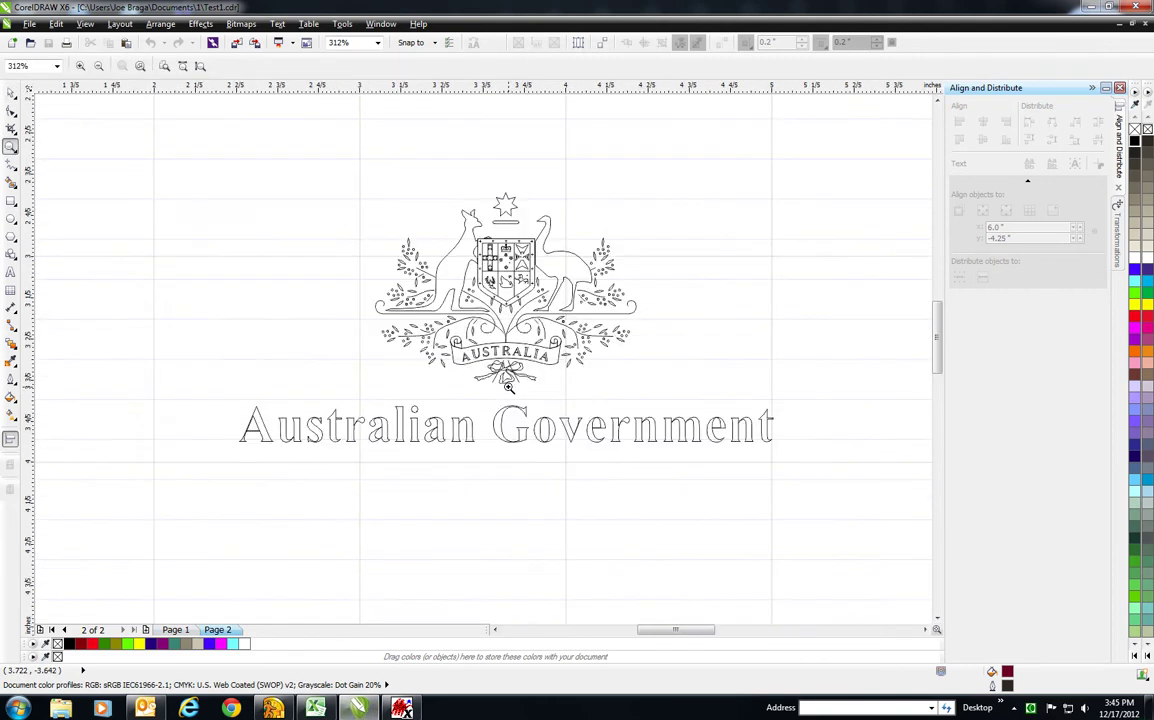
pyautogui.click(12, 92)
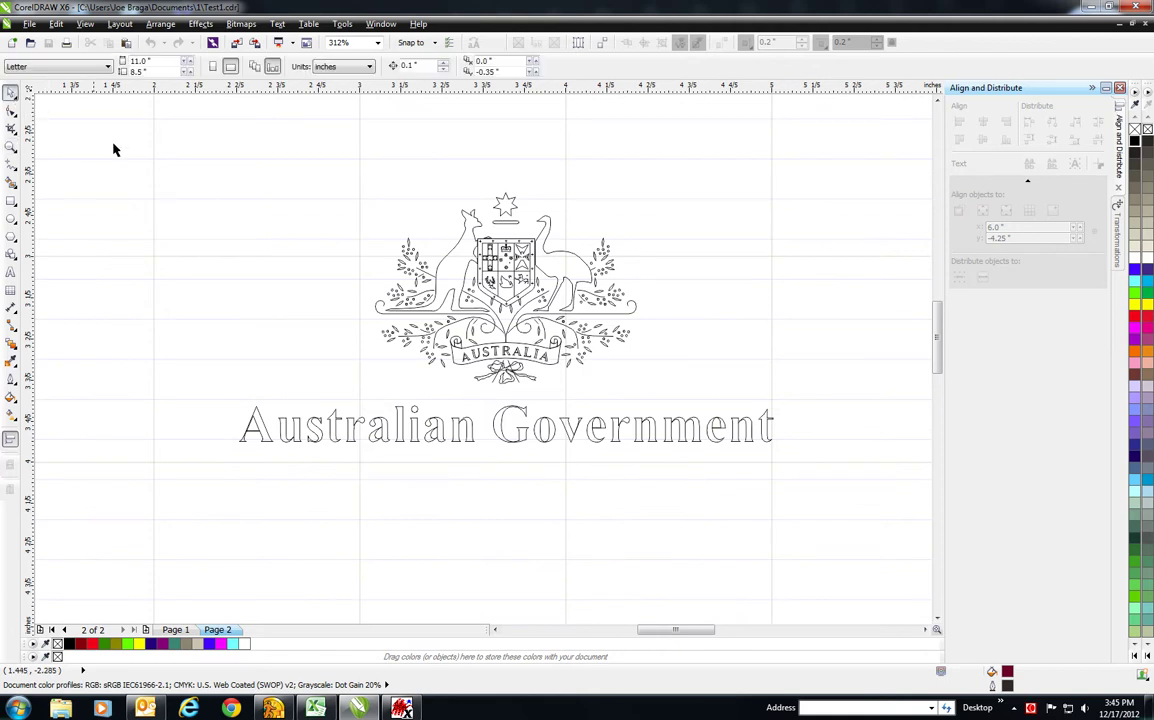
pyautogui.moveTo(149, 170); pyautogui.dragTo(850, 496)
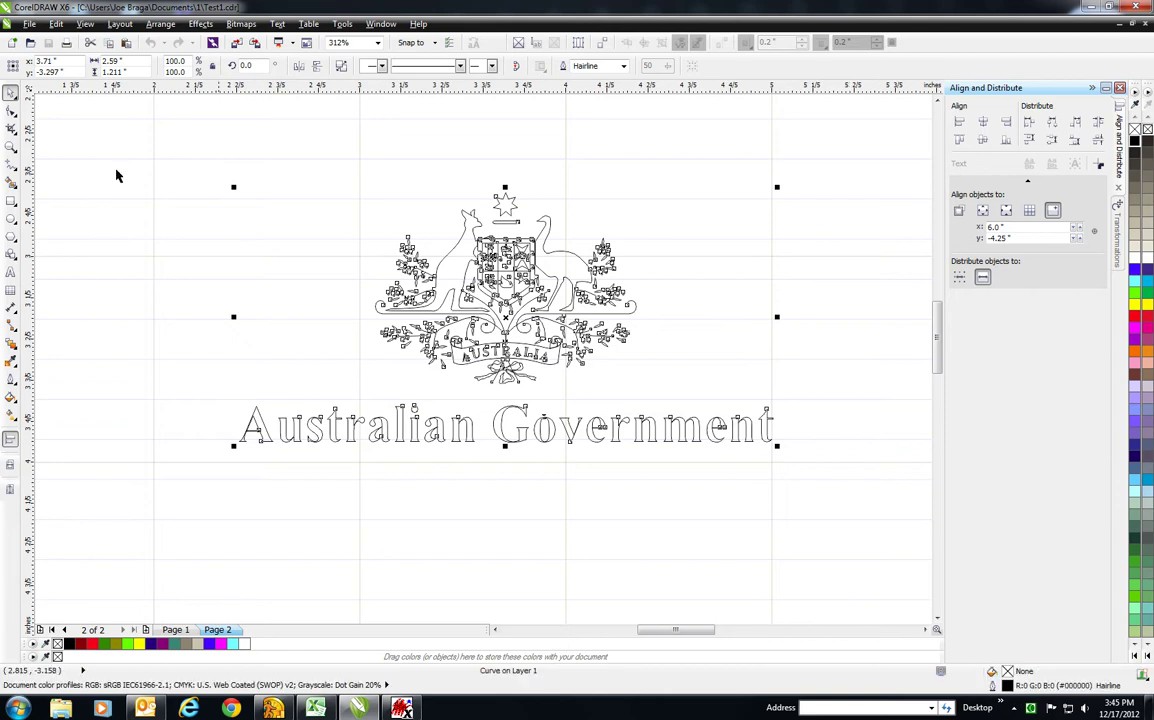
pyautogui.click(56, 24)
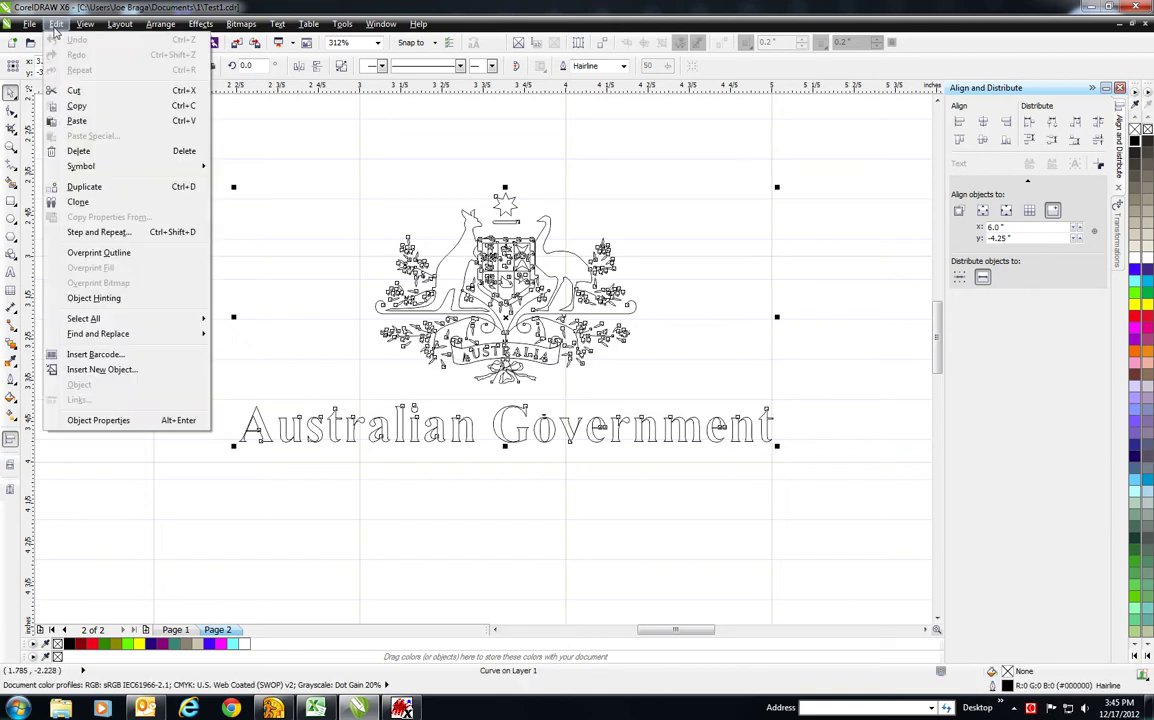
pyautogui.click(79, 106)
pyautogui.press('Escape')
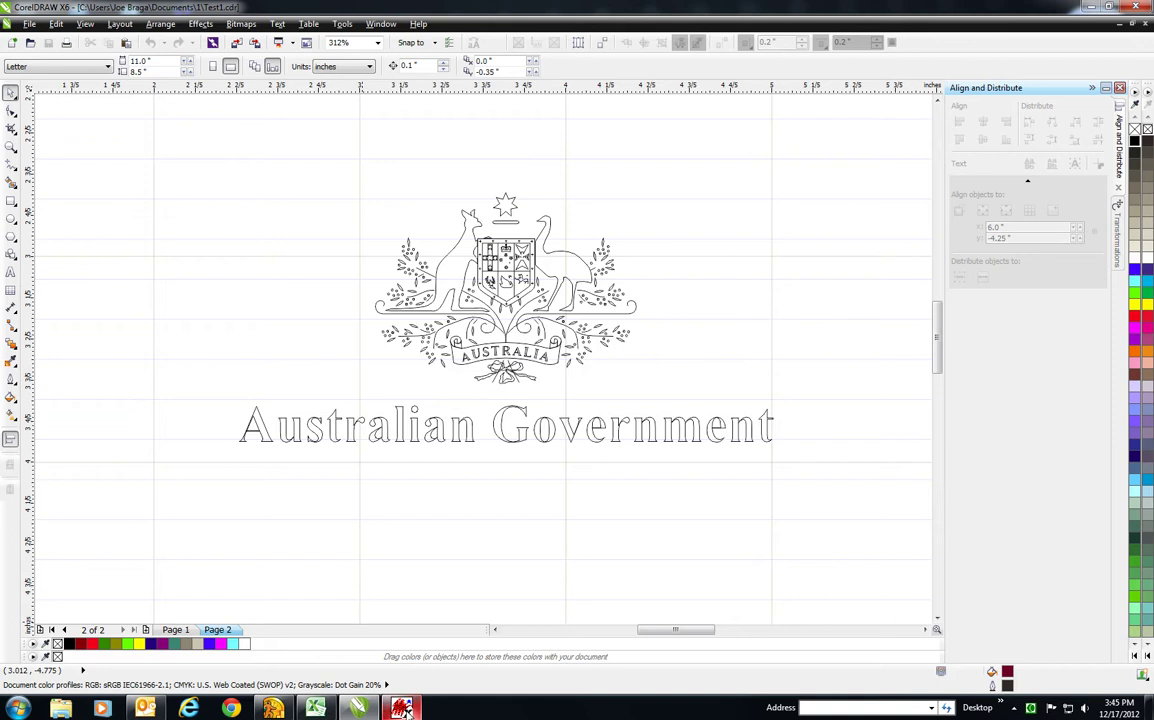
# - In Xenetech's TEST2.XOT job, zoom in on the crest's shield, cancelling the Save Job As prompt
pyautogui.hotkey('alt', 'Tab')
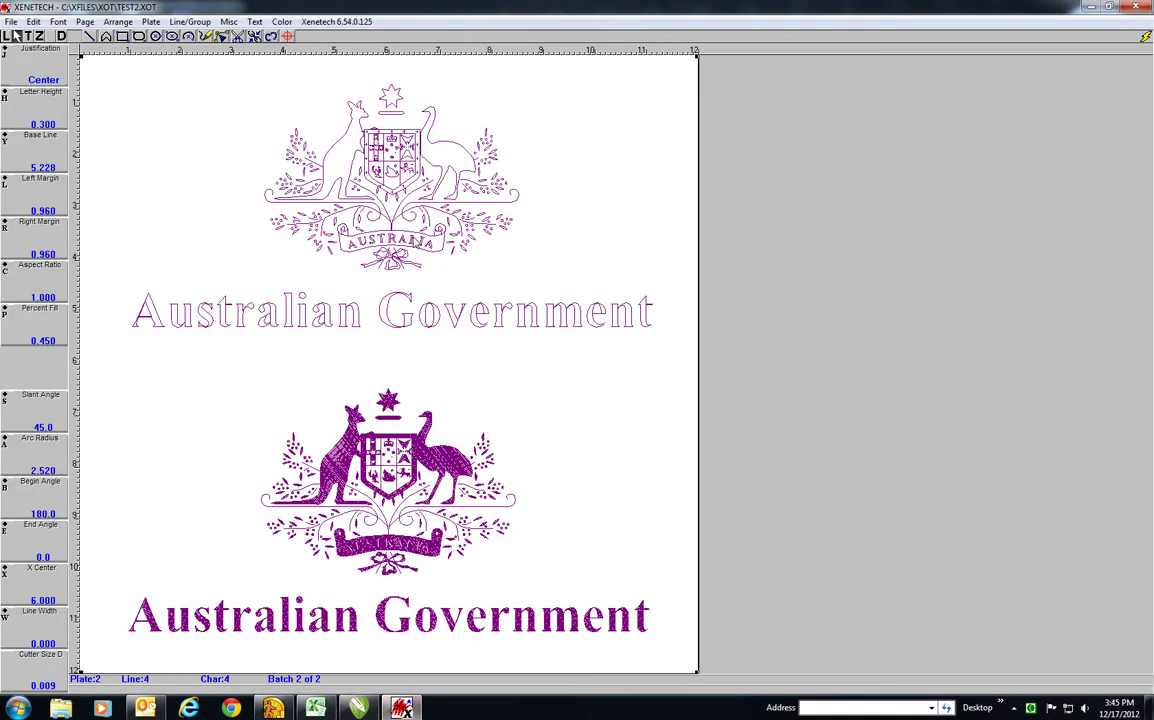
pyautogui.click(38, 36)
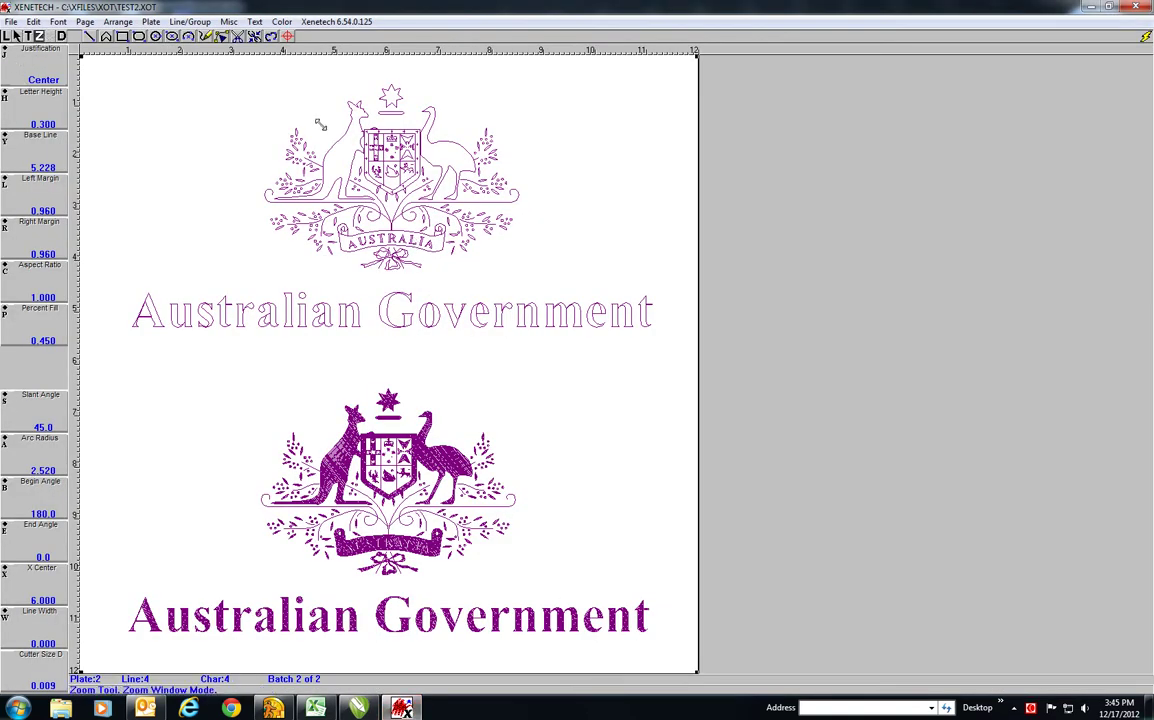
pyautogui.moveTo(288, 111); pyautogui.dragTo(425, 226)
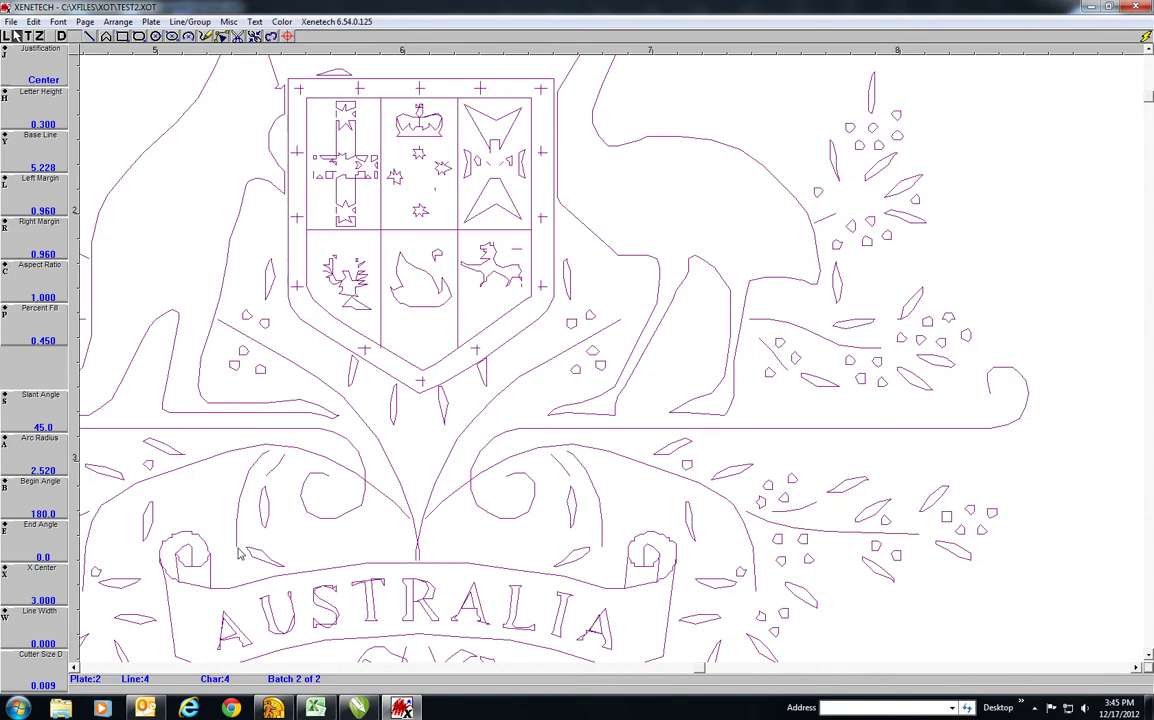
pyautogui.hotkey('ctrl', 's')
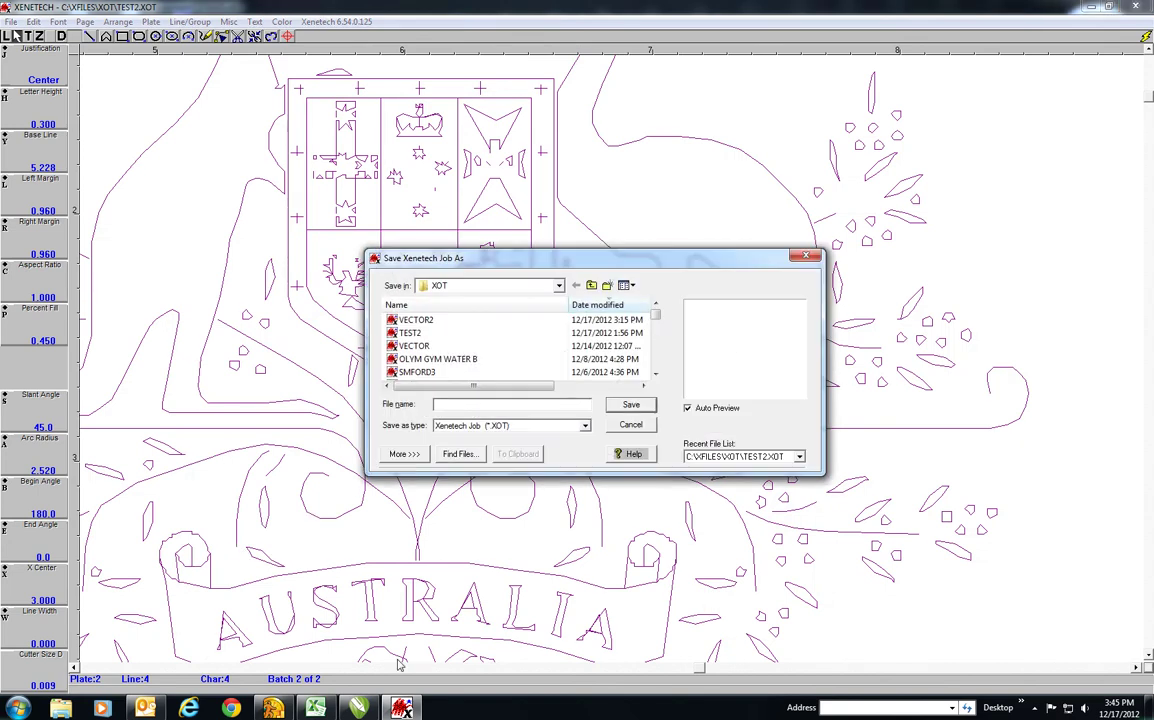
pyautogui.click(633, 427)
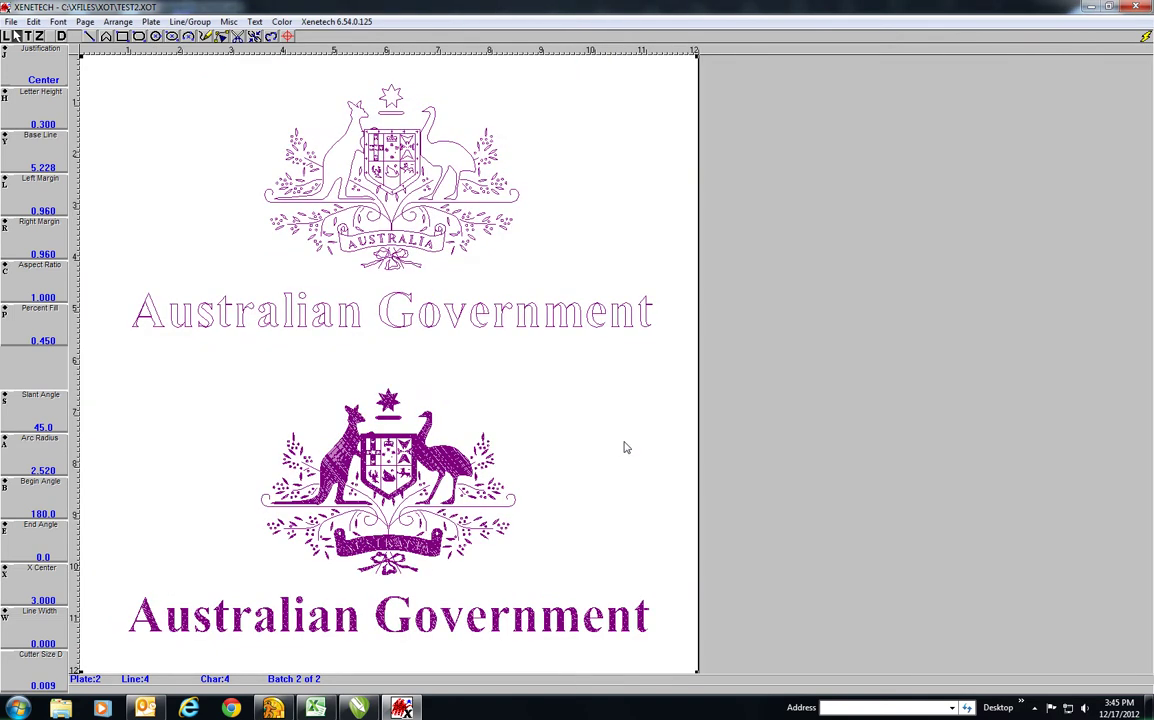
pyautogui.hotkey('alt', 'Tab')
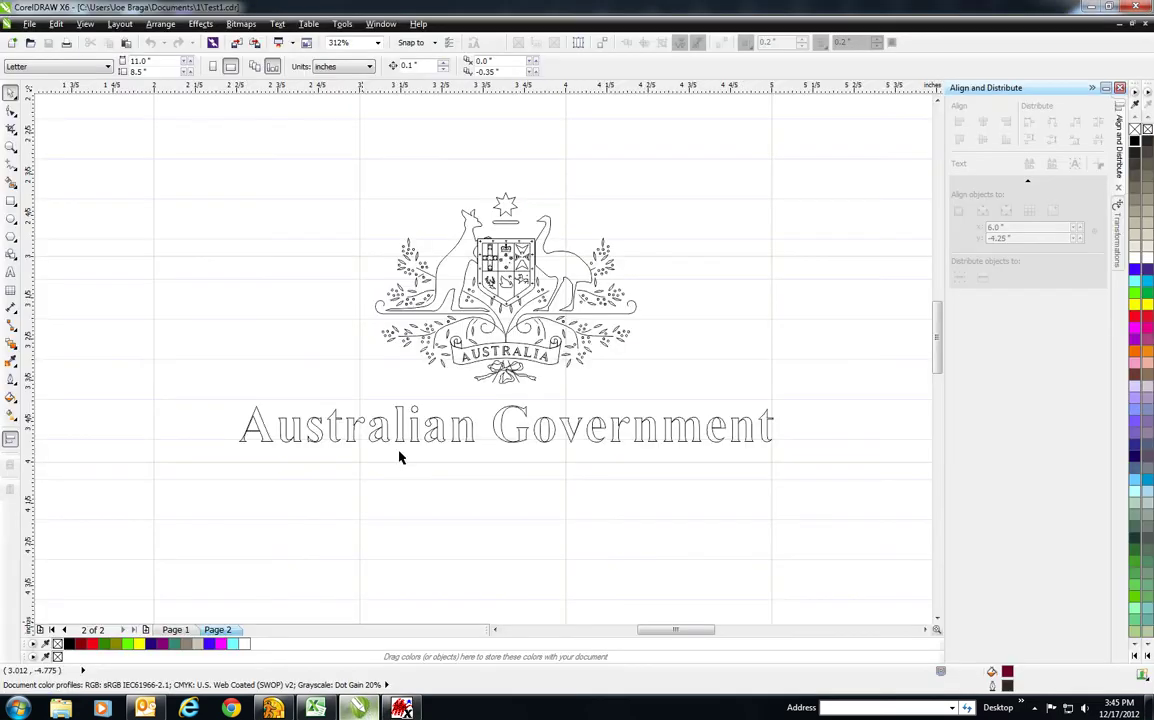
pyautogui.click(489, 281)
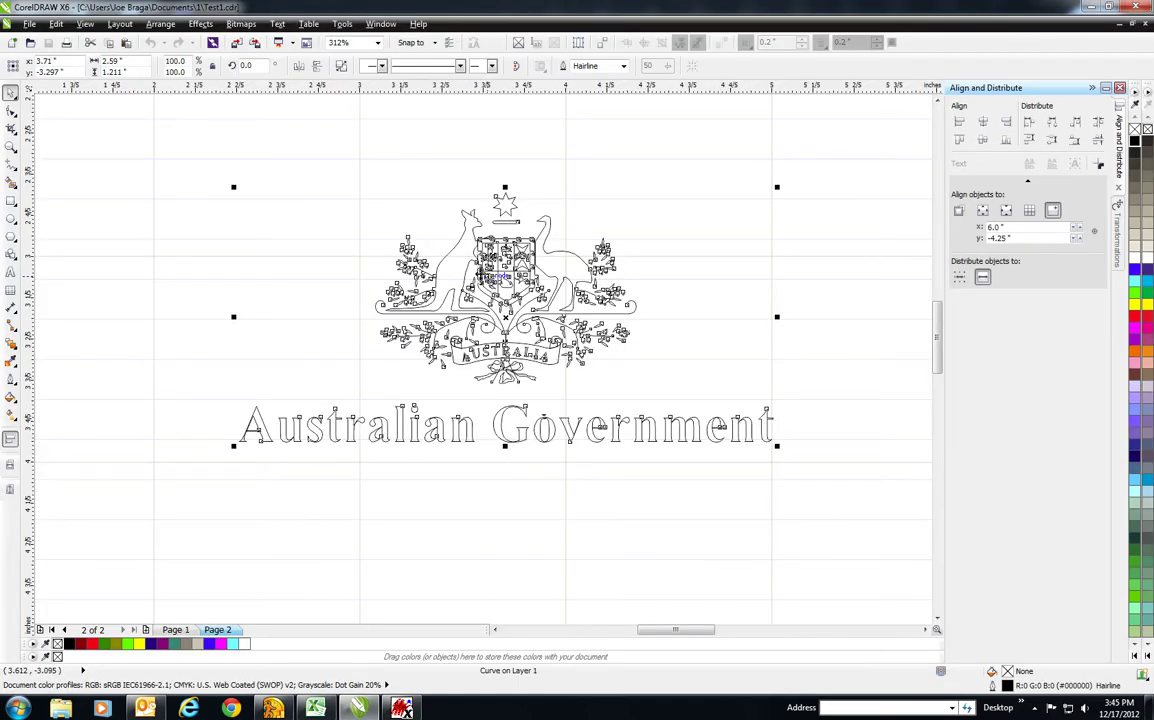
pyautogui.click(29, 23)
pyautogui.click(62, 242)
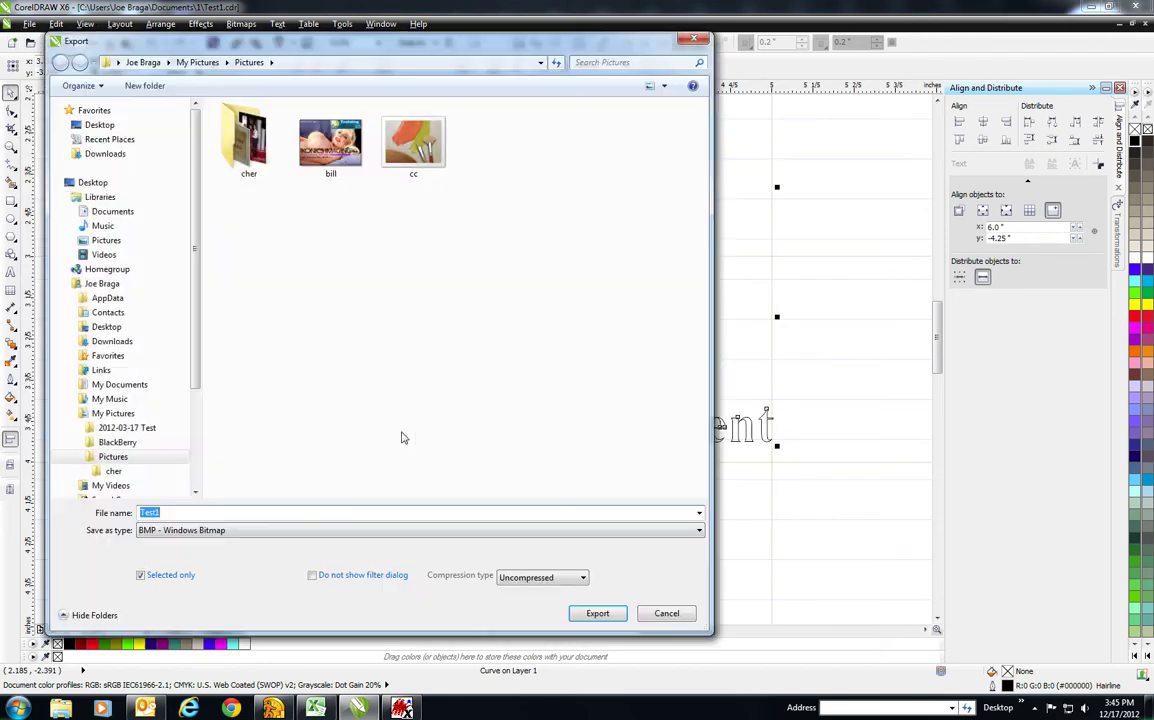
pyautogui.click(699, 531)
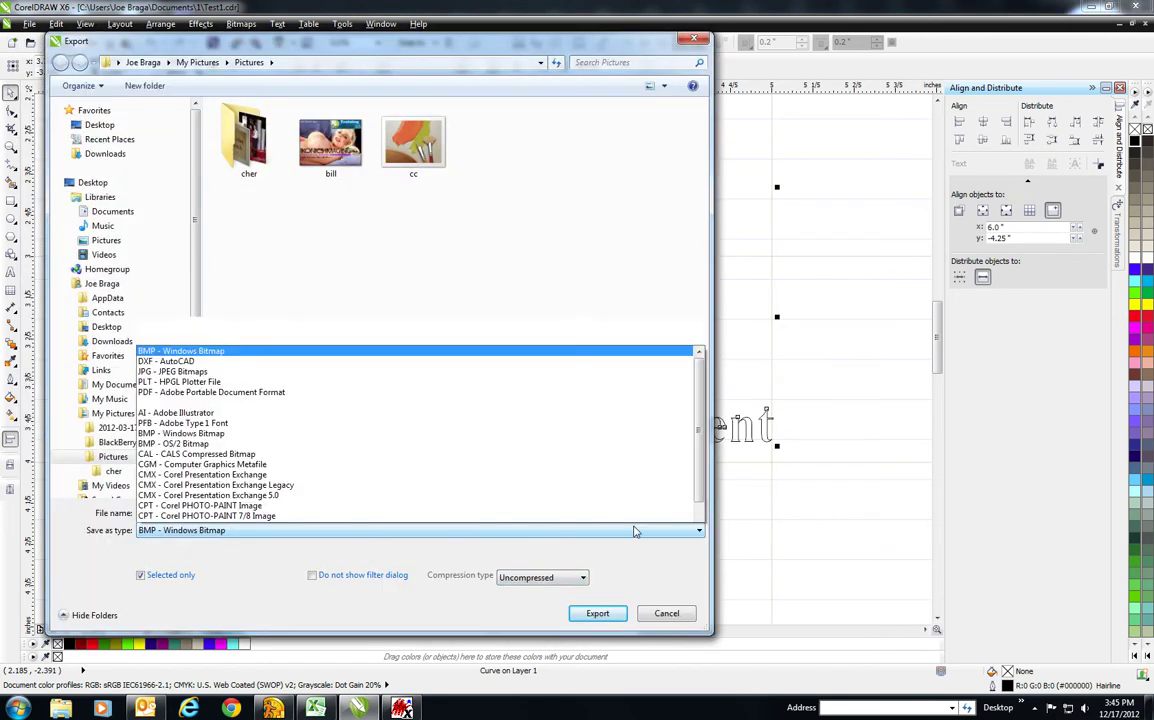
pyautogui.scroll(-4, 220, 481)
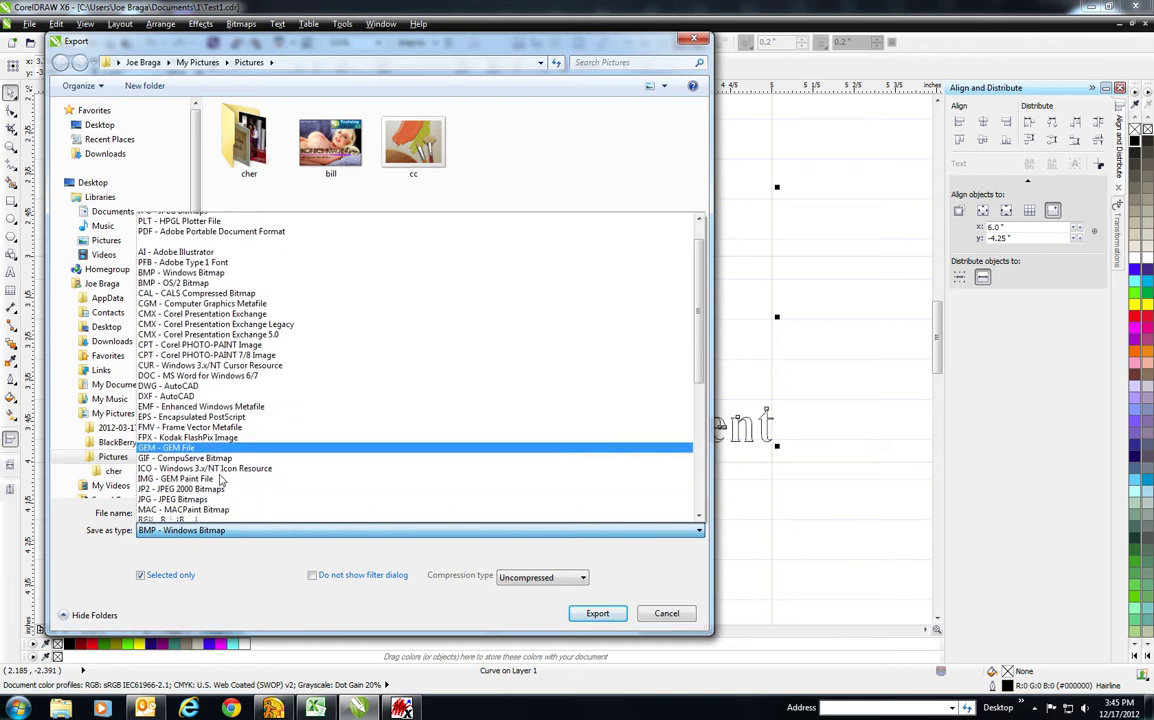
pyautogui.click(206, 486)
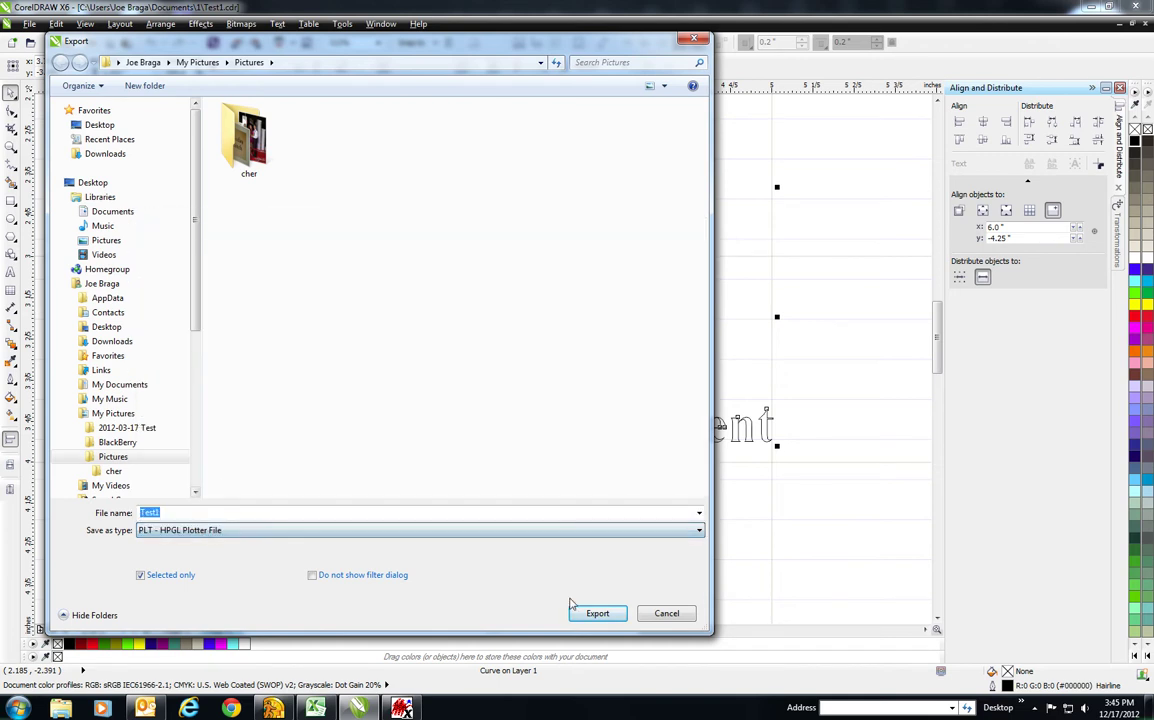
pyautogui.click(597, 613)
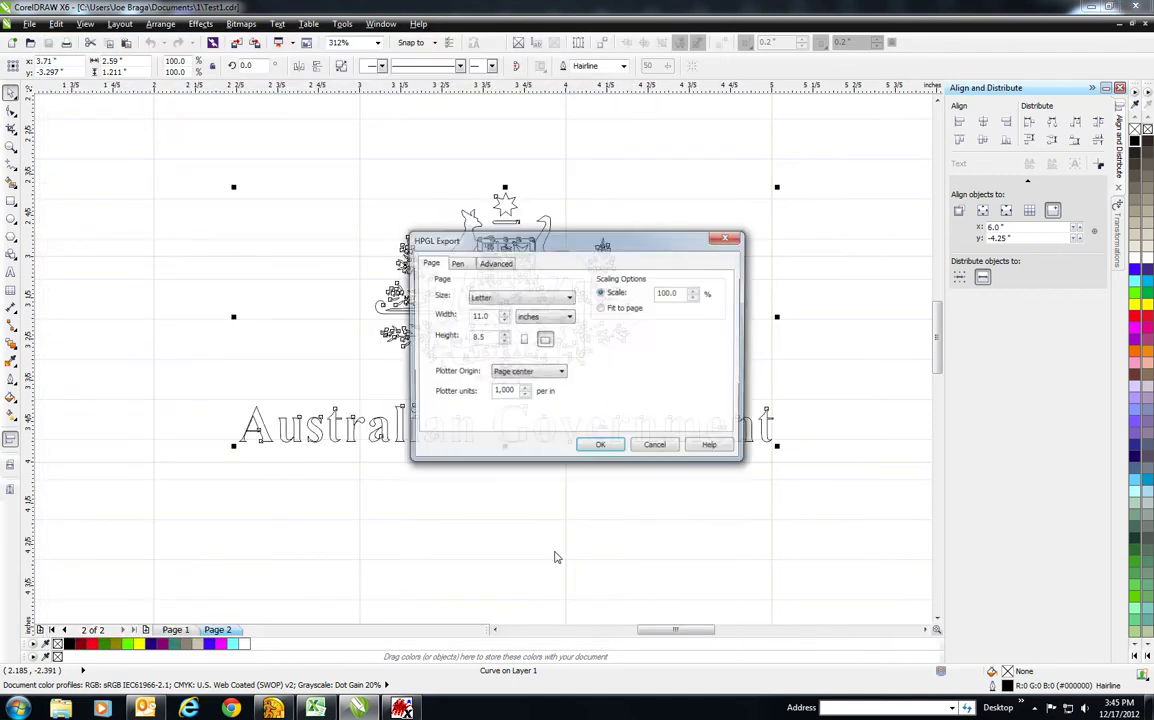
pyautogui.click(495, 262)
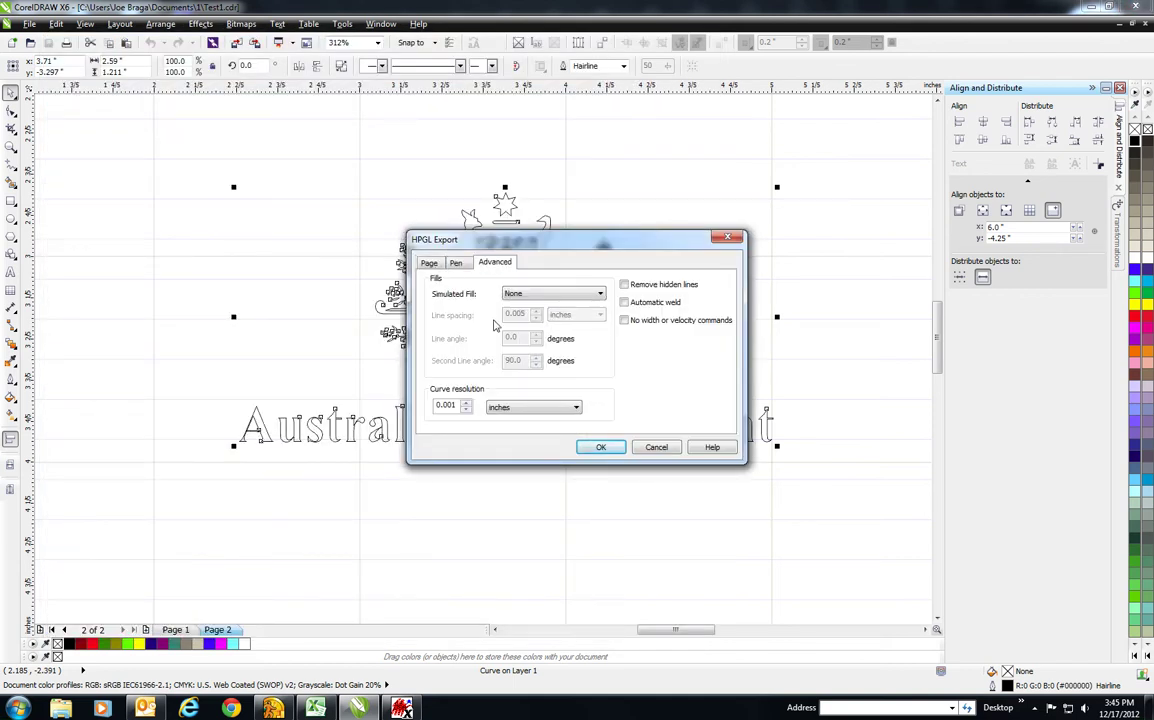
pyautogui.click(656, 447)
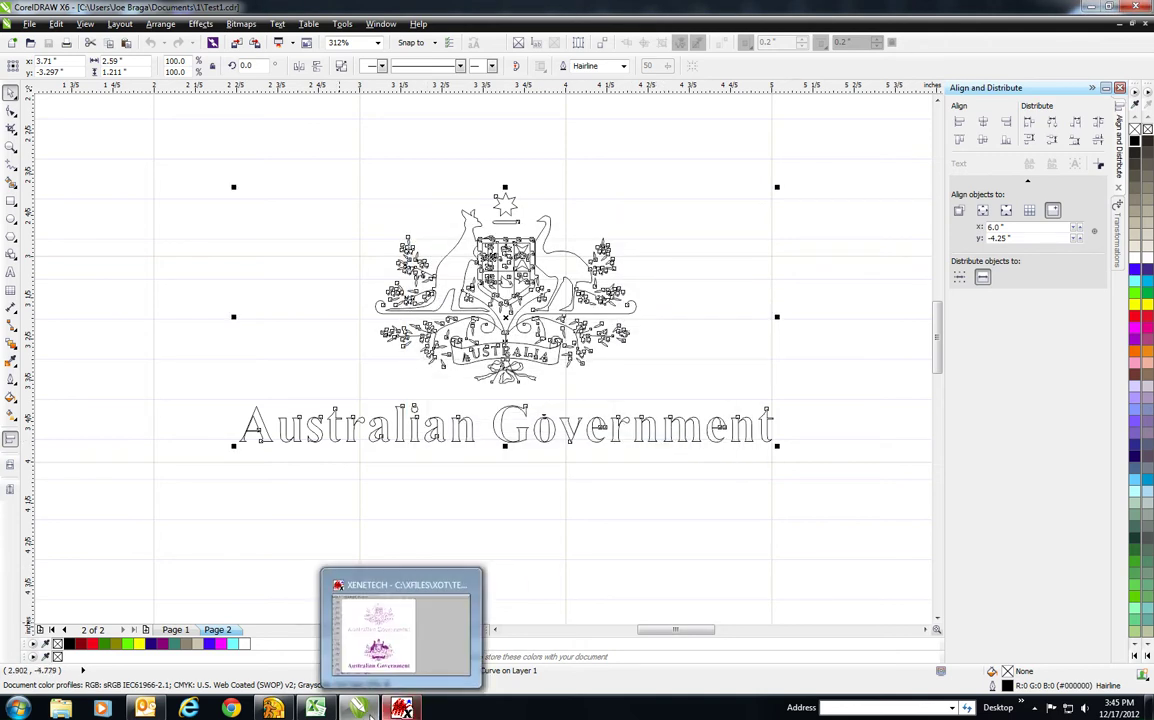
# - In Xenetech, explode the upper outline crest lettering into separate letters
pyautogui.moveTo(358, 708)
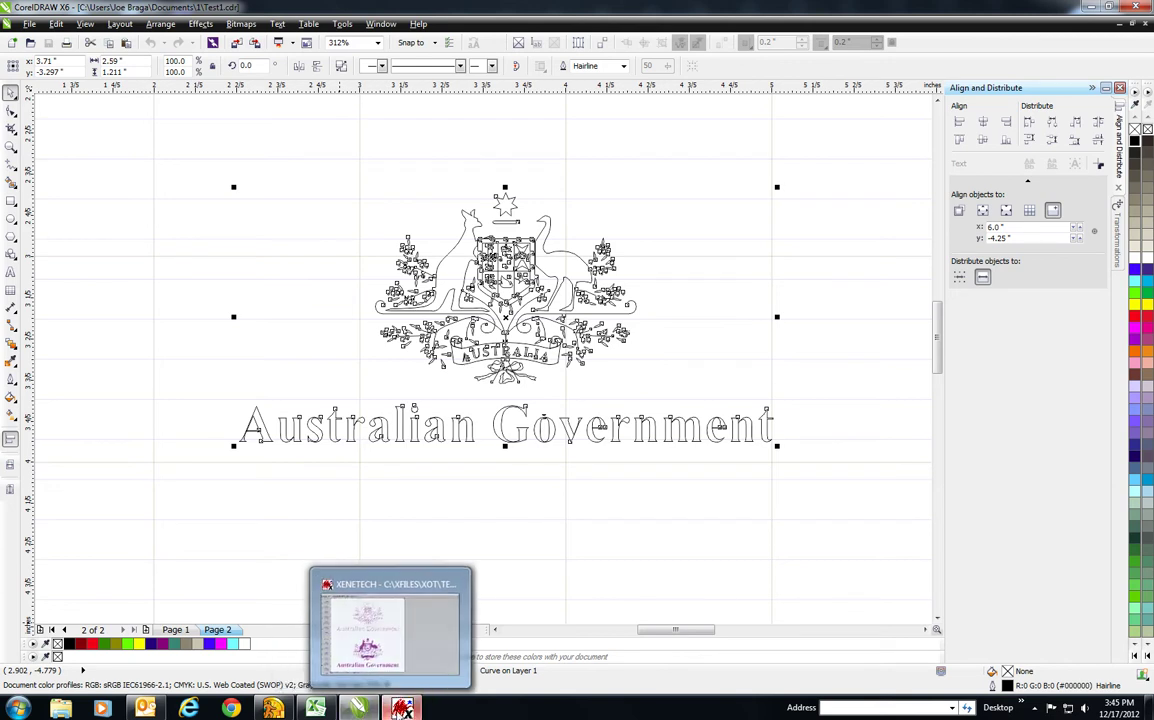
pyautogui.click(386, 560)
pyautogui.click(381, 327)
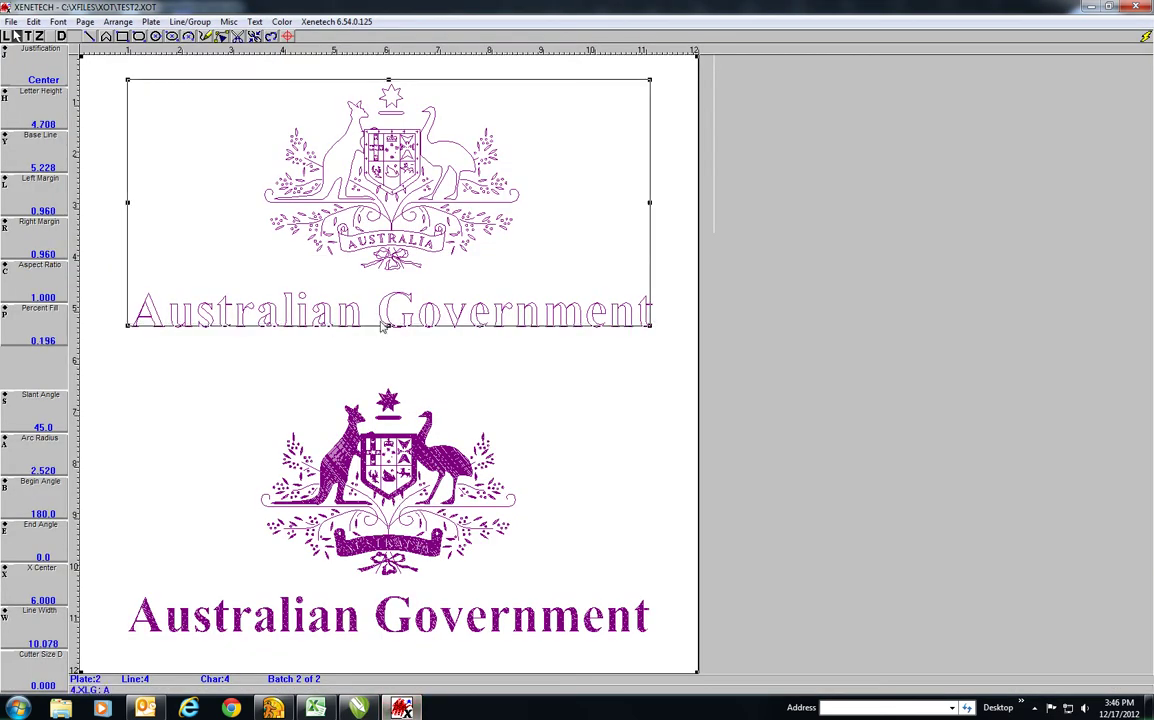
pyautogui.click(282, 22)
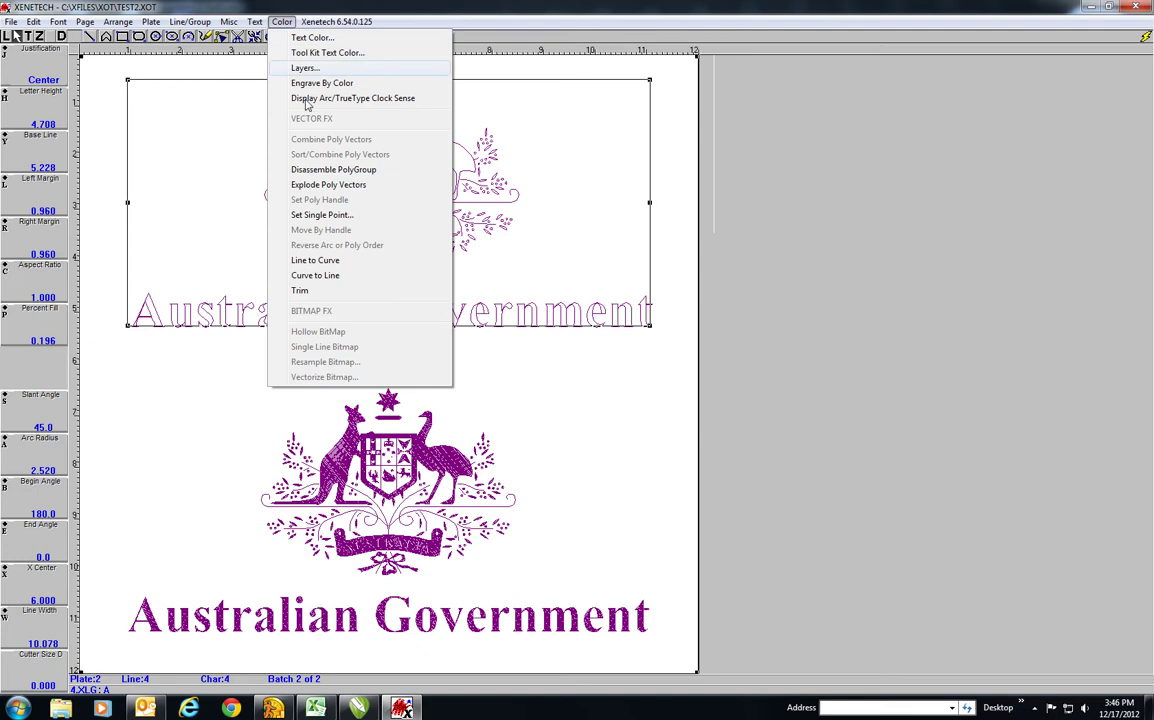
pyautogui.click(310, 180)
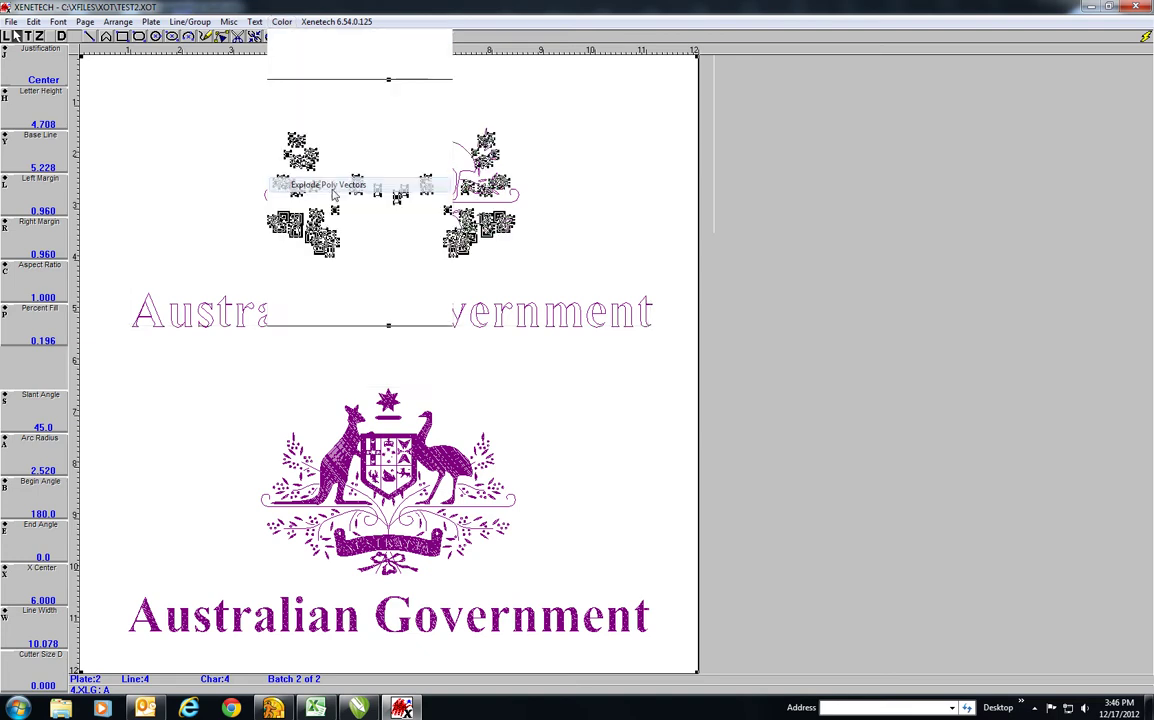
# - Combine the letters and emblem into one shape and give it a hatch fill
pyautogui.click(282, 22)
pyautogui.click(330, 138)
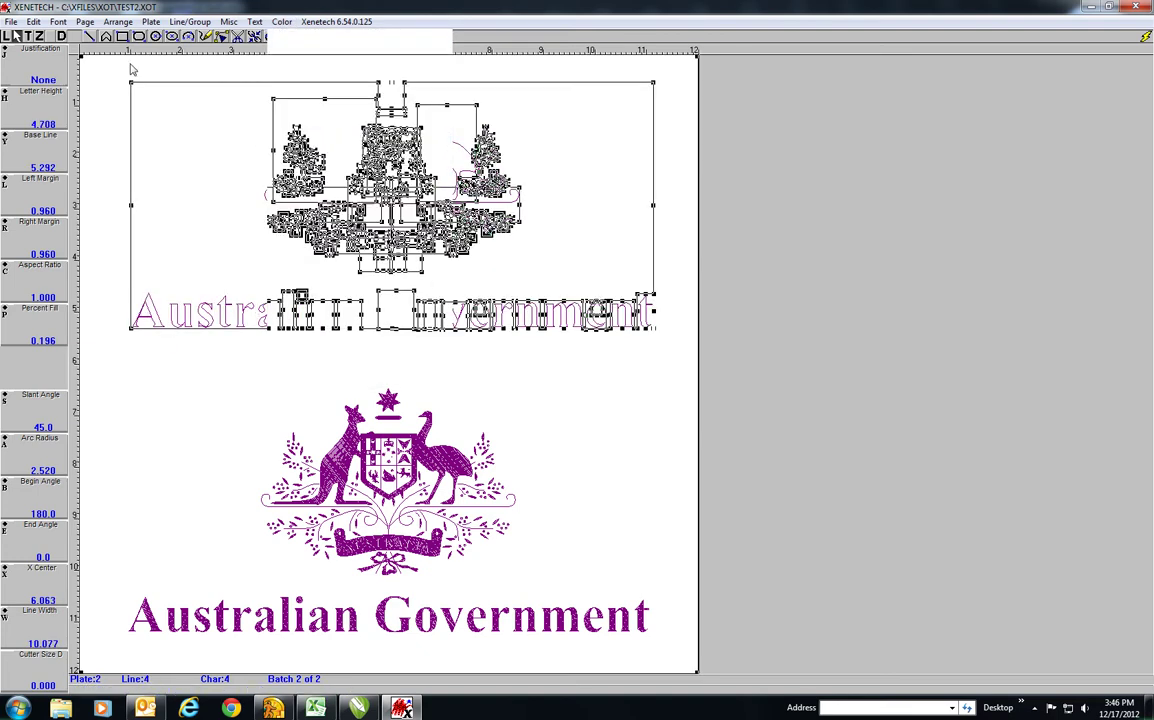
pyautogui.click(61, 36)
pyautogui.click(58, 22)
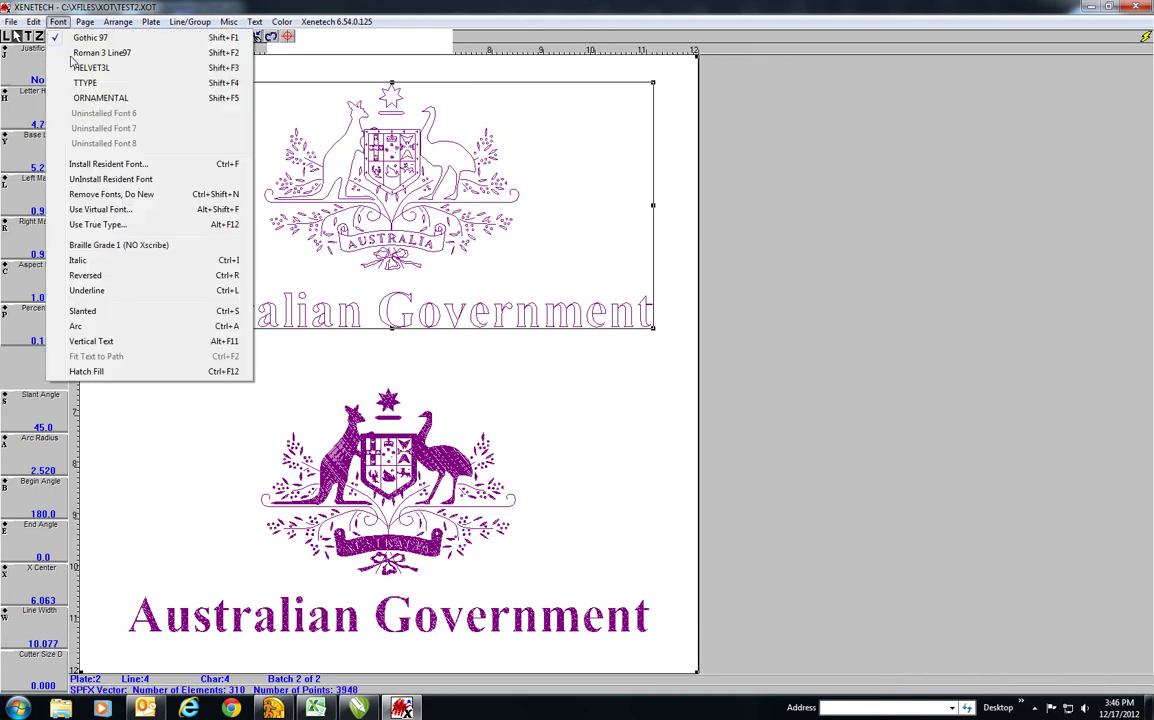
pyautogui.click(100, 373)
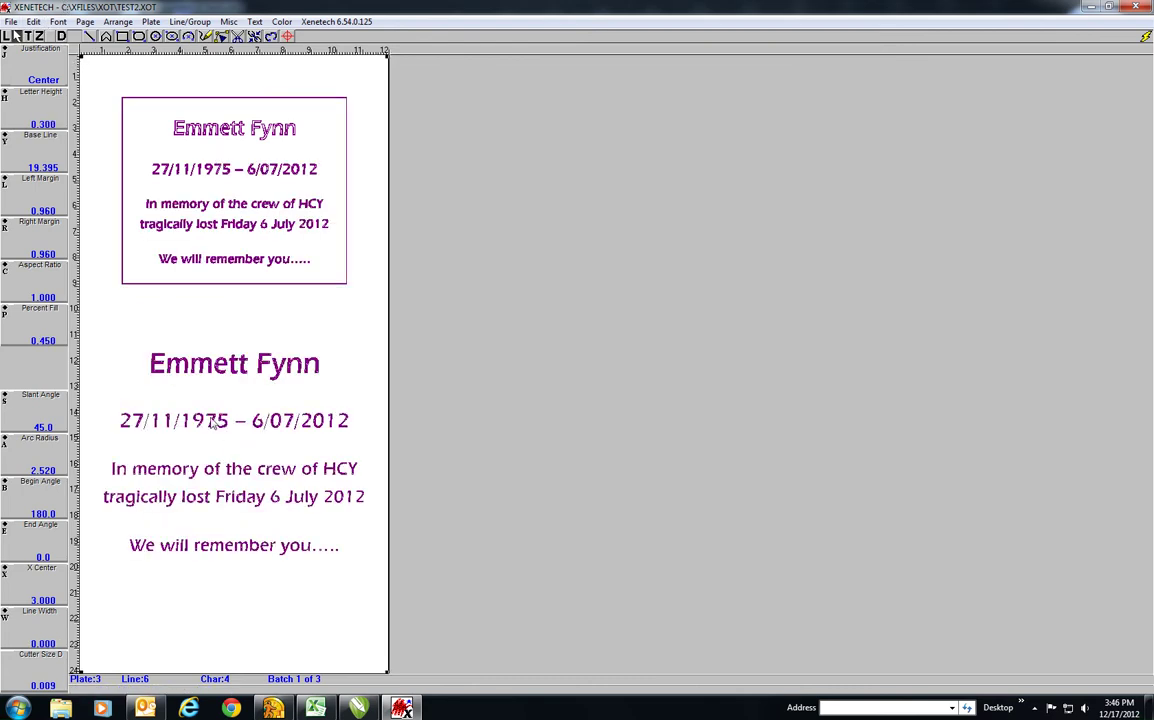
# - Zoom in to check the hatched plaque lettering, then delete both plaque layouts from plate 3
pyautogui.click(43, 36)
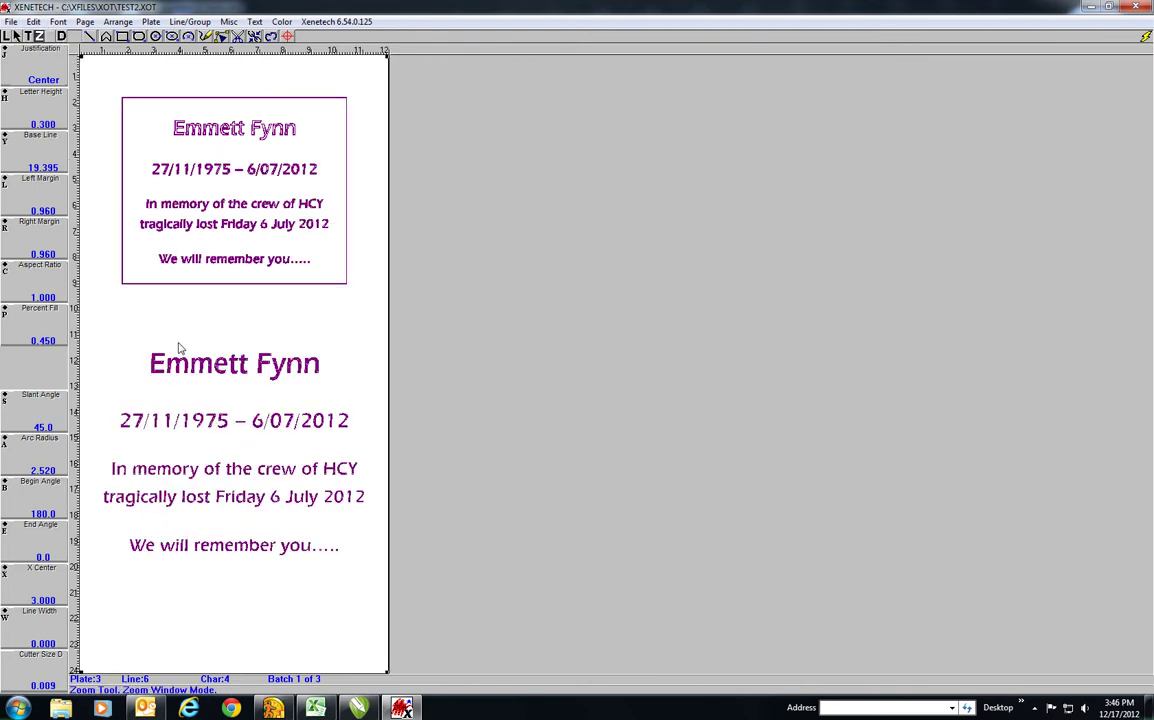
pyautogui.moveTo(147, 312); pyautogui.dragTo(223, 359)
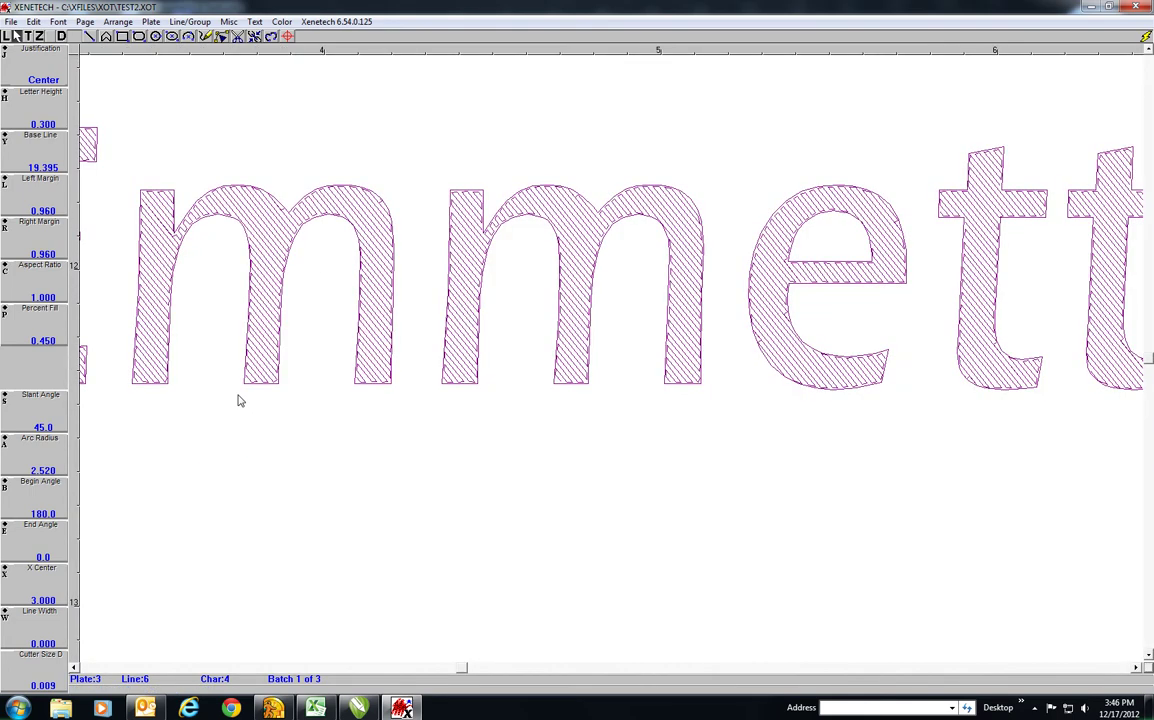
pyautogui.rightClick(239, 401)
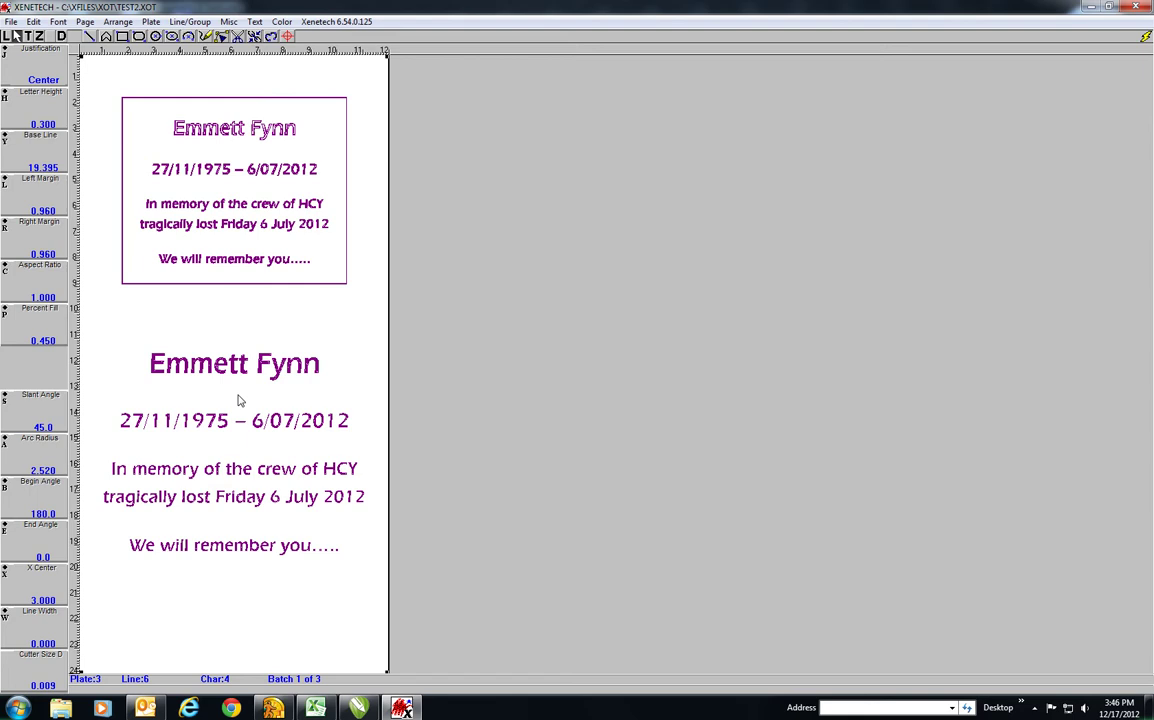
pyautogui.hotkey('ctrl', 'a')
pyautogui.press('Delete')
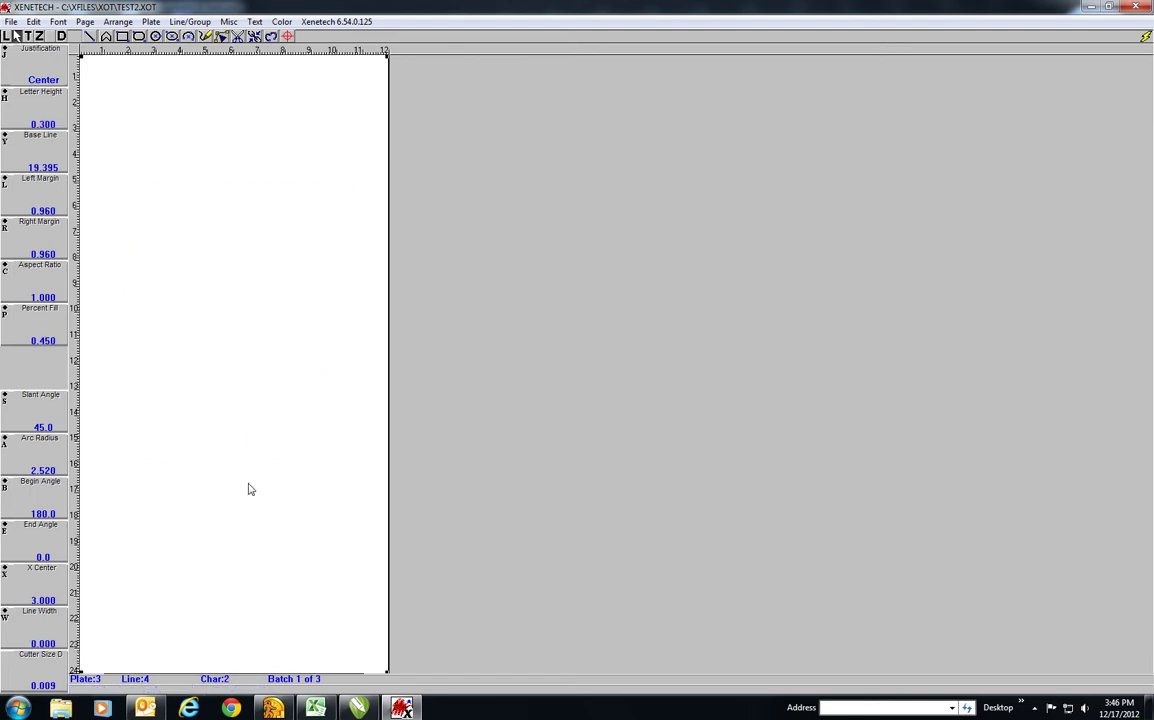
# - Import 3_plaques and save it as logo 1.XLG in the XLG folder, overwriting the existing file
pyautogui.click(10, 21)
pyautogui.click(70, 261)
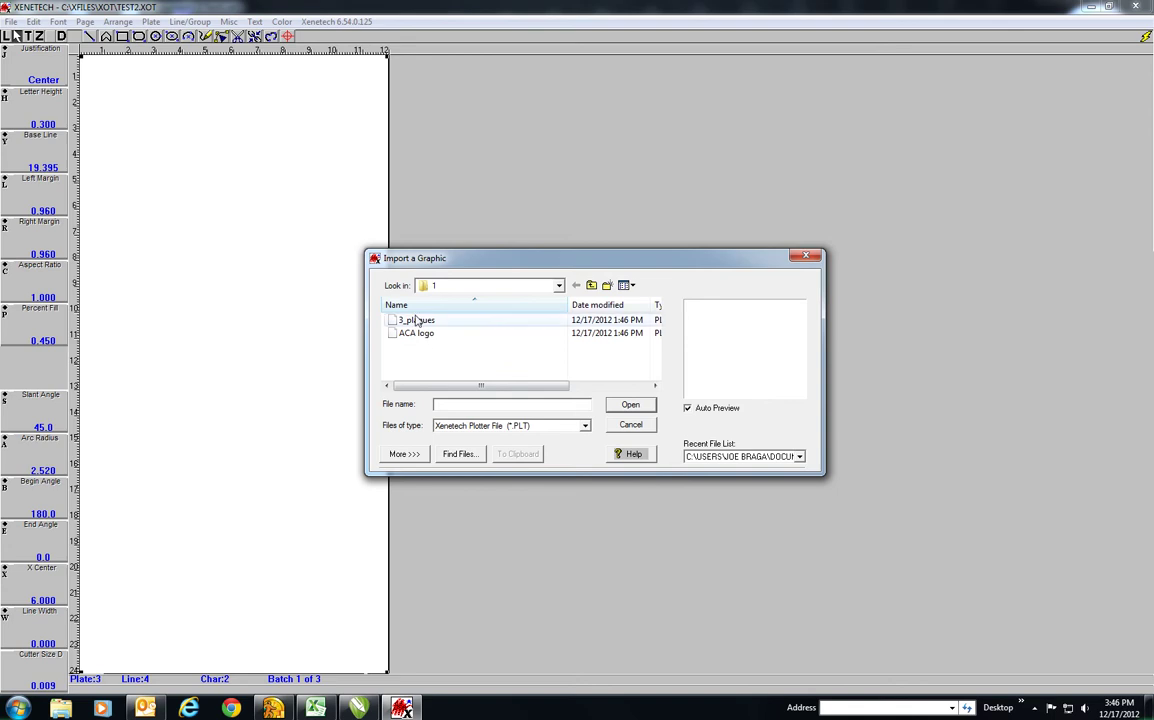
pyautogui.click(413, 320)
pyautogui.click(630, 404)
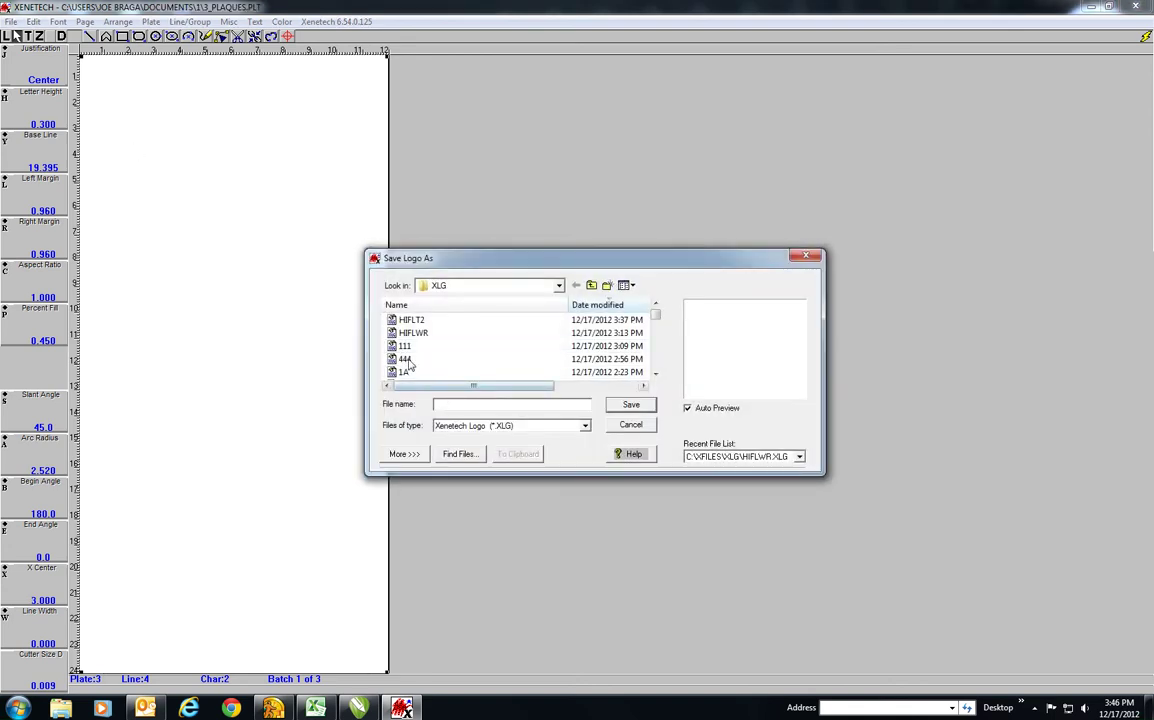
pyautogui.click(404, 372)
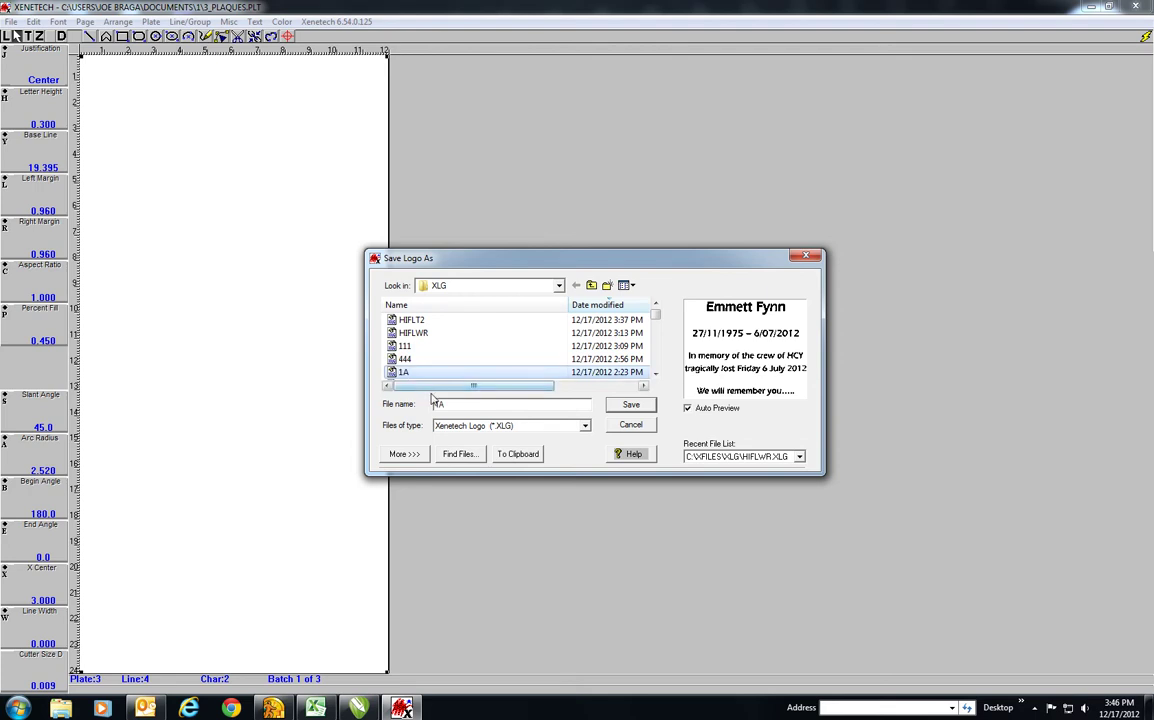
pyautogui.press('1')
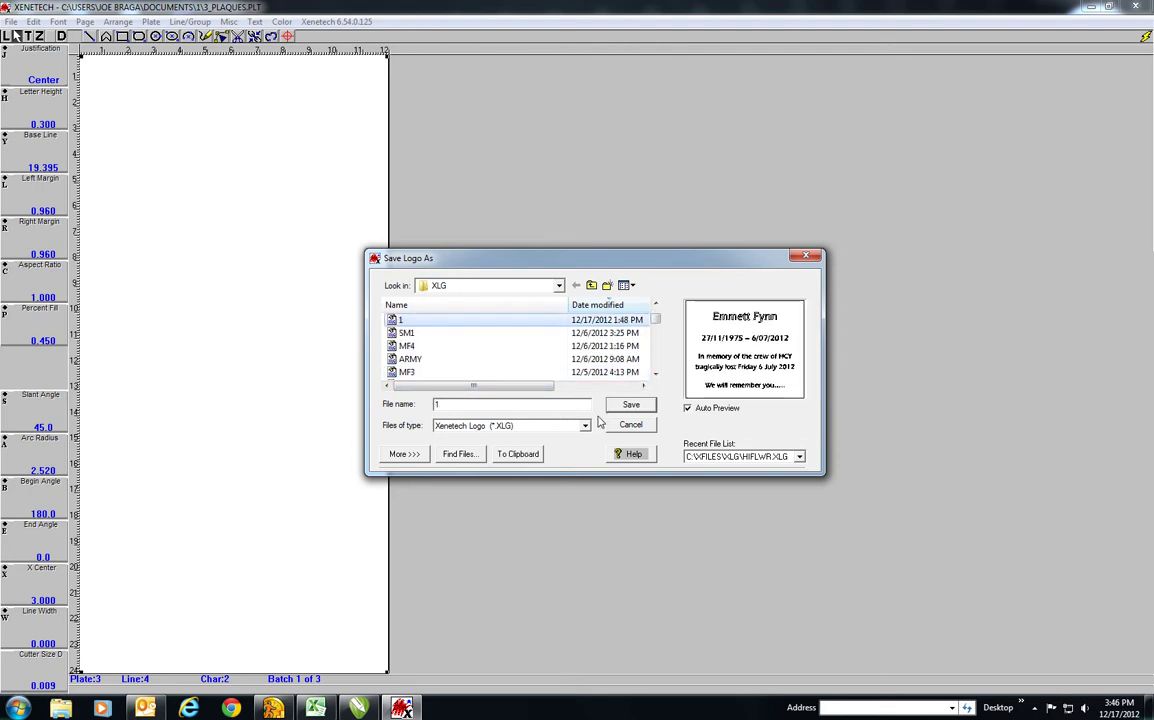
pyautogui.click(631, 404)
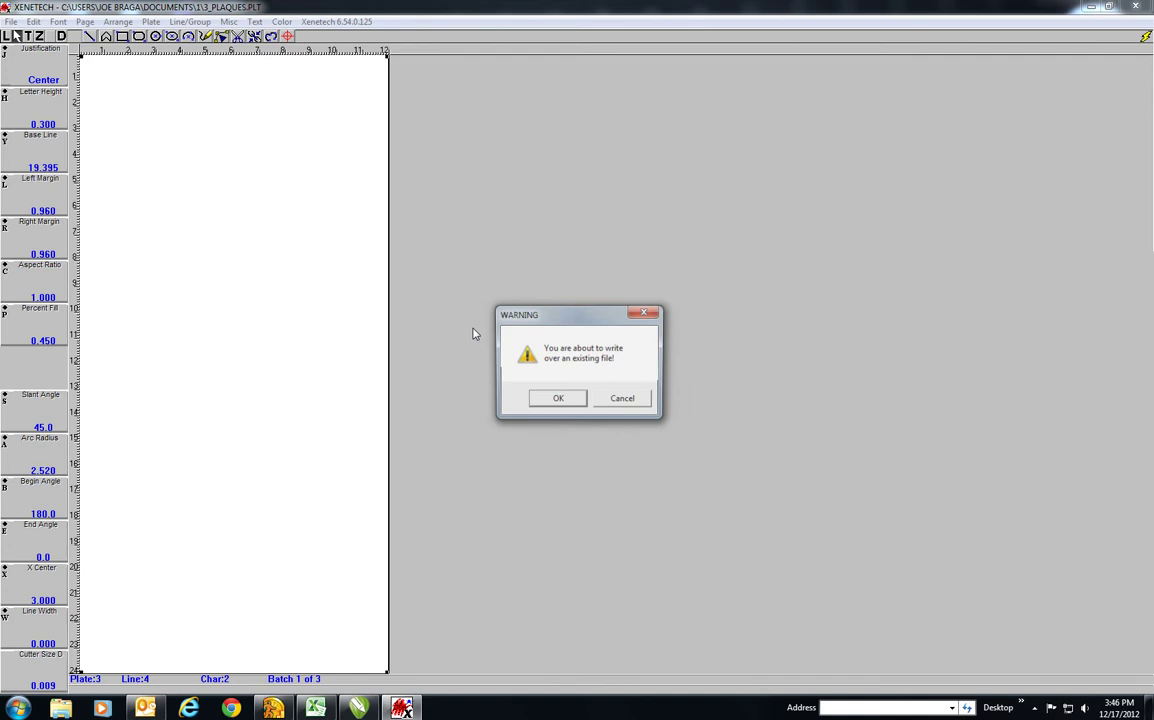
pyautogui.click(557, 399)
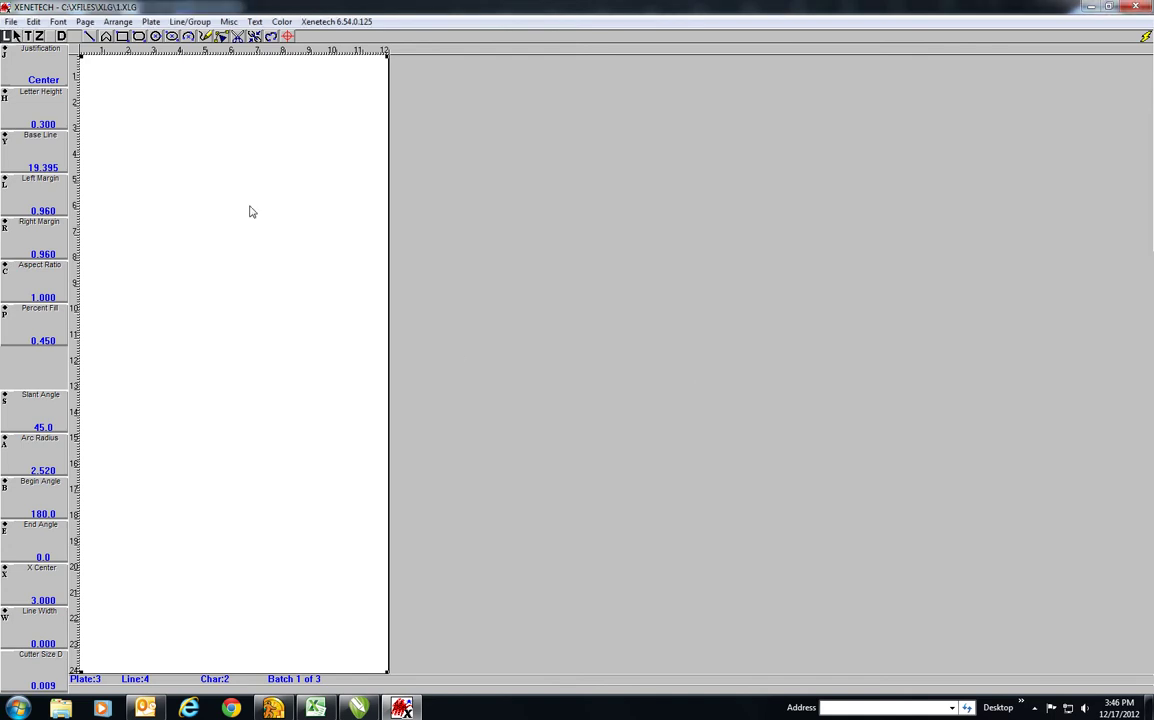
# - Place the saved plaque logo on the plate, then delete it
pyautogui.moveTo(98, 108); pyautogui.dragTo(351, 425)
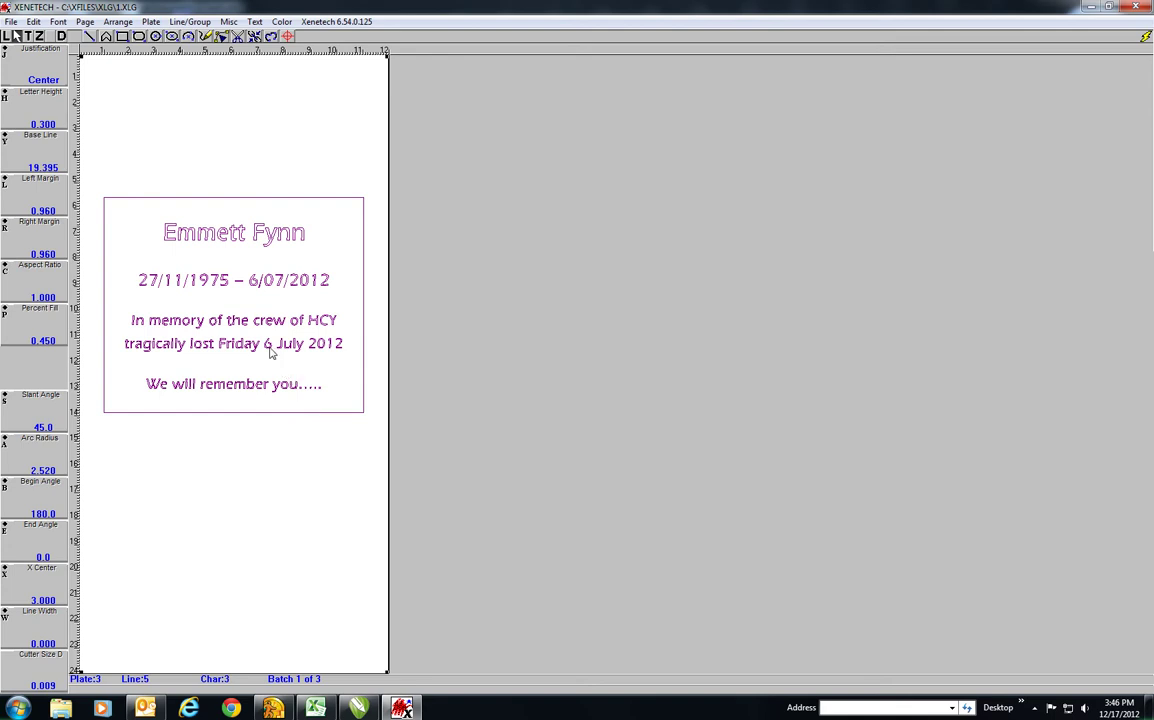
pyautogui.press('Delete')
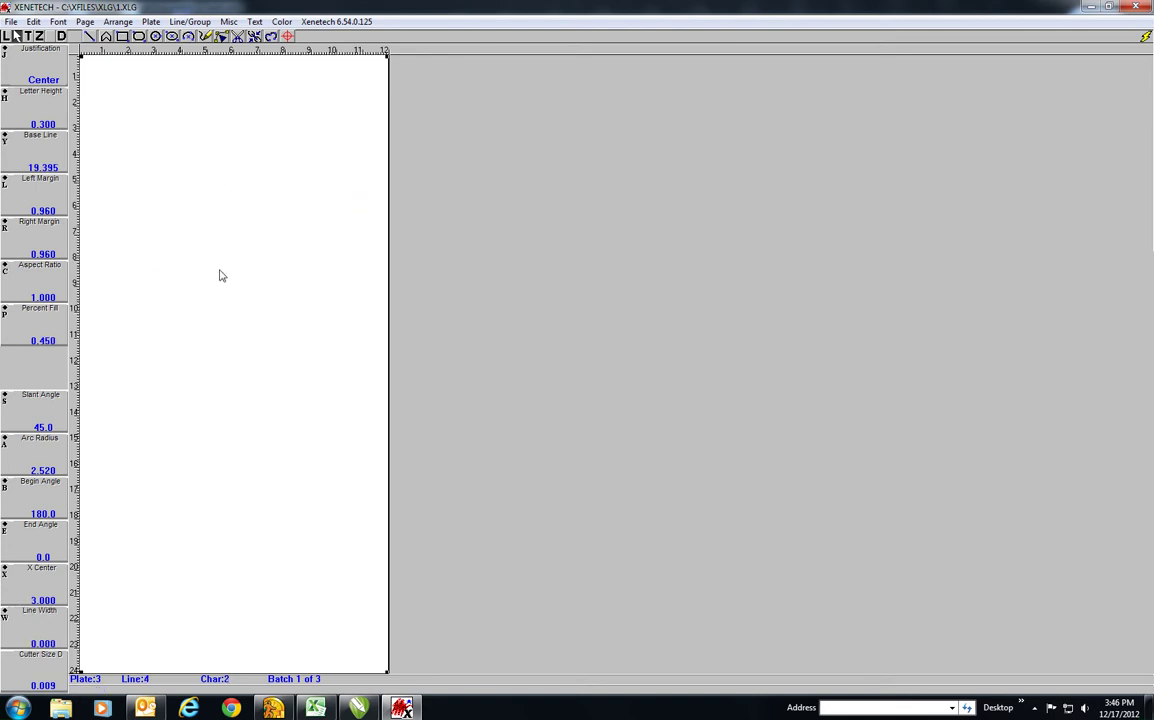
pyautogui.click(11, 22)
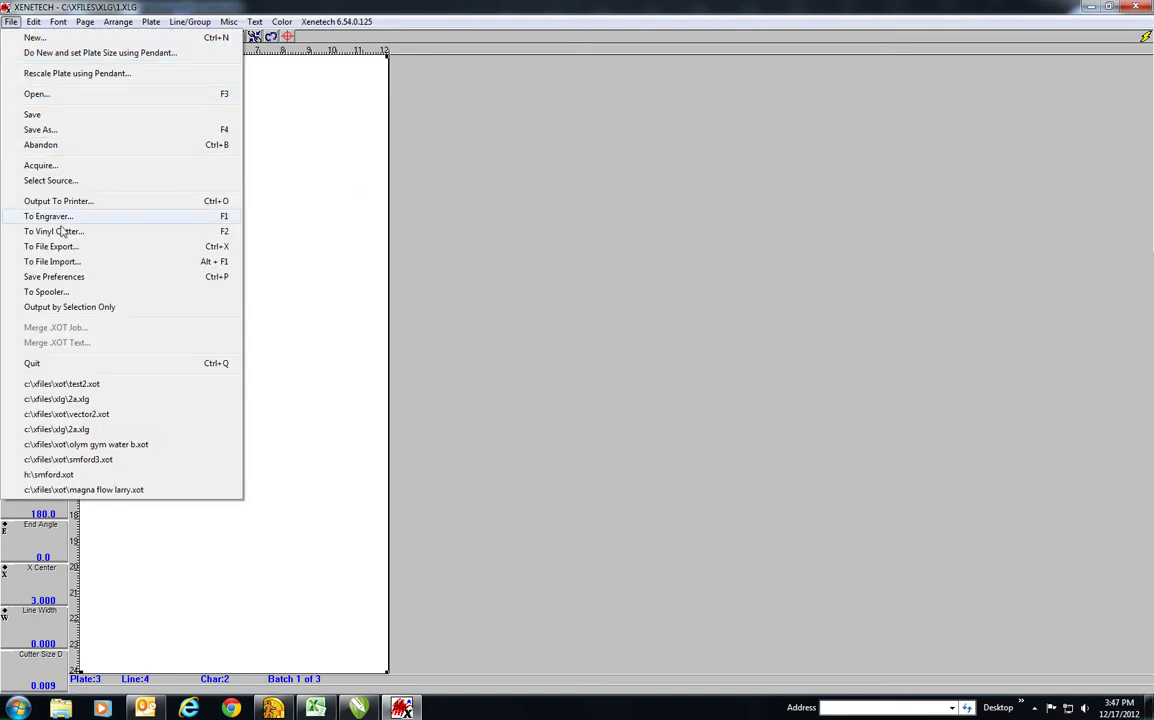
# - Import the ACA logo graphic, cancelling the save prompt
pyautogui.click(62, 261)
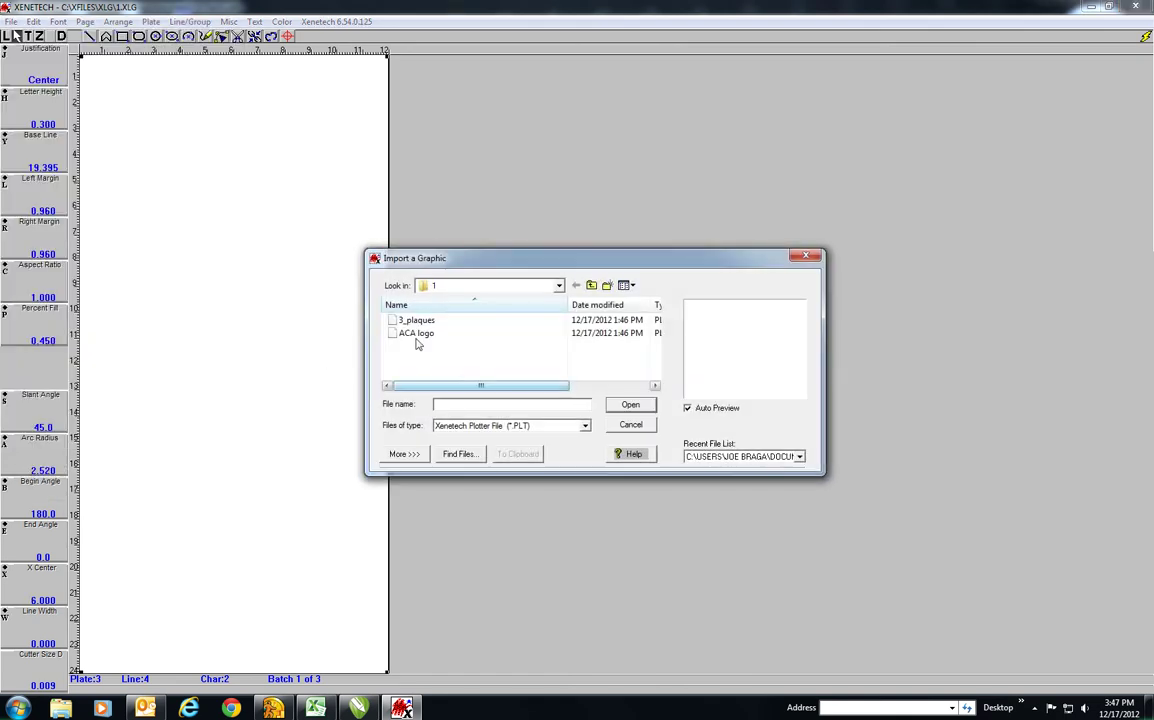
pyautogui.click(414, 335)
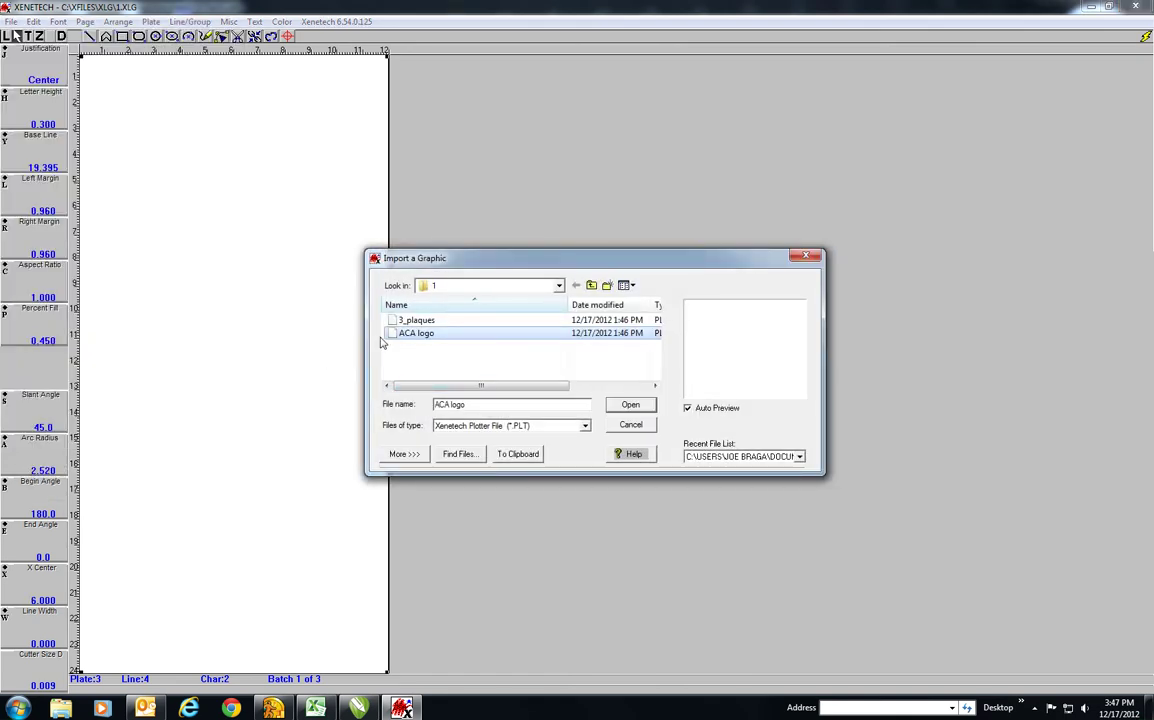
pyautogui.click(631, 405)
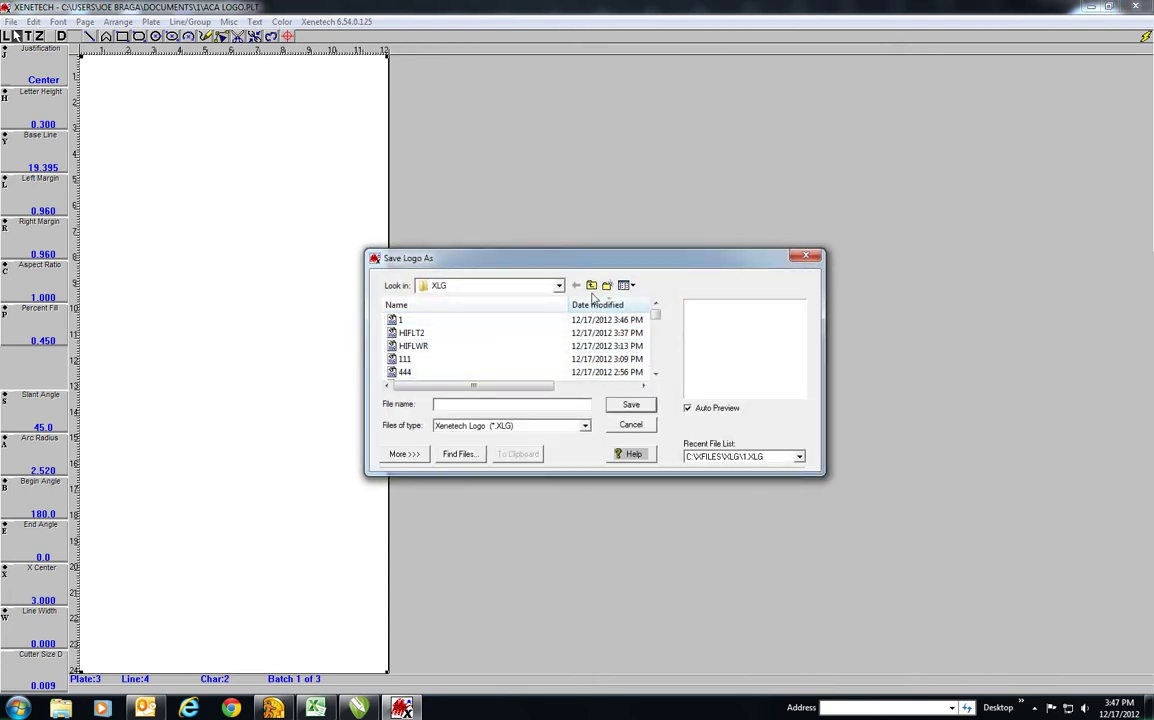
pyautogui.click(630, 424)
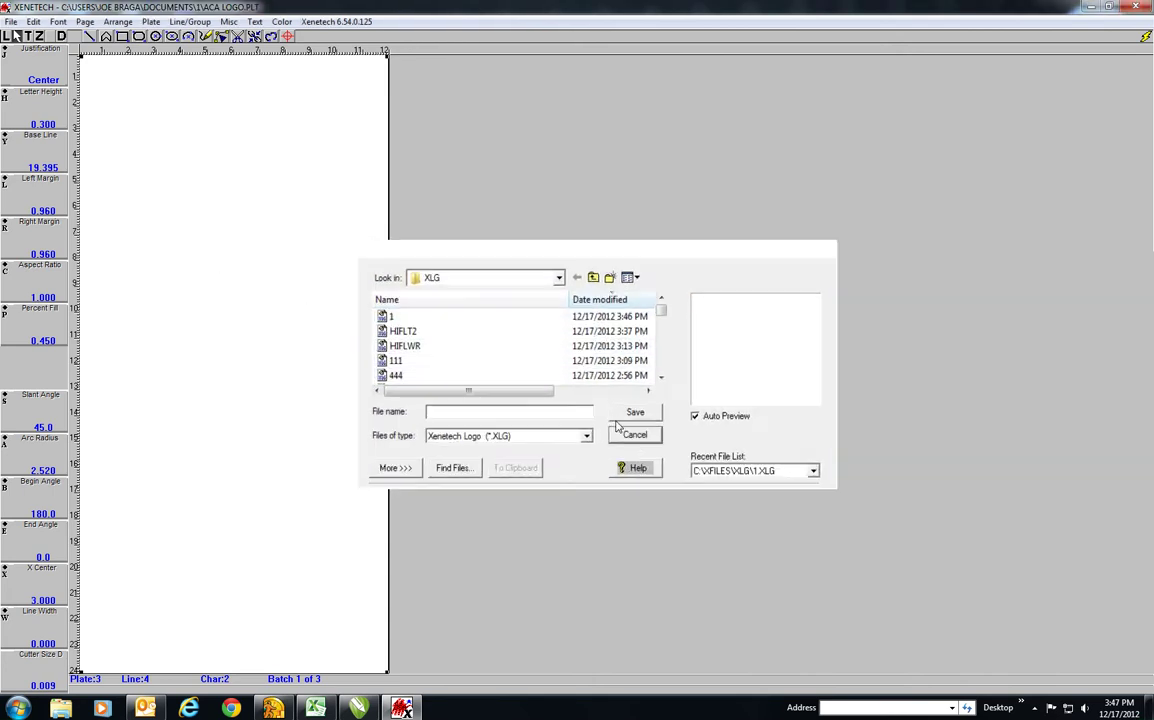
pyautogui.moveTo(119, 163); pyautogui.dragTo(353, 443)
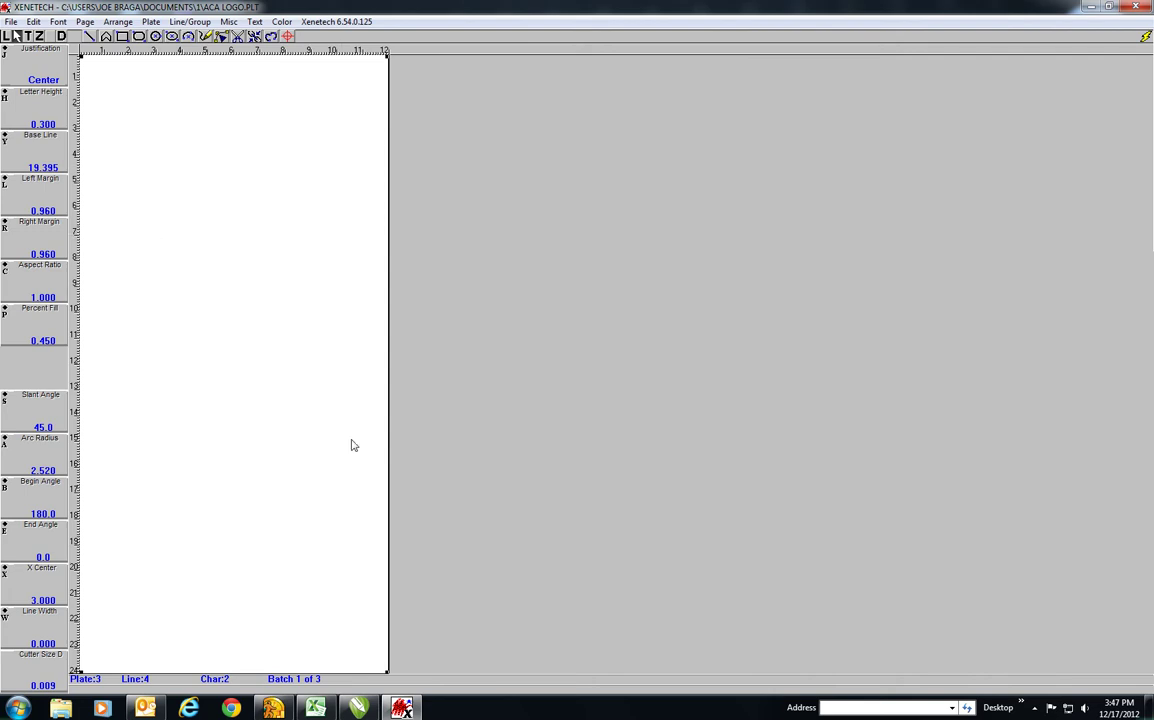
# - Re-import the ACA crest, save it as logo 1A.XLG over the old file, then delete it from the plate
pyautogui.click(11, 21)
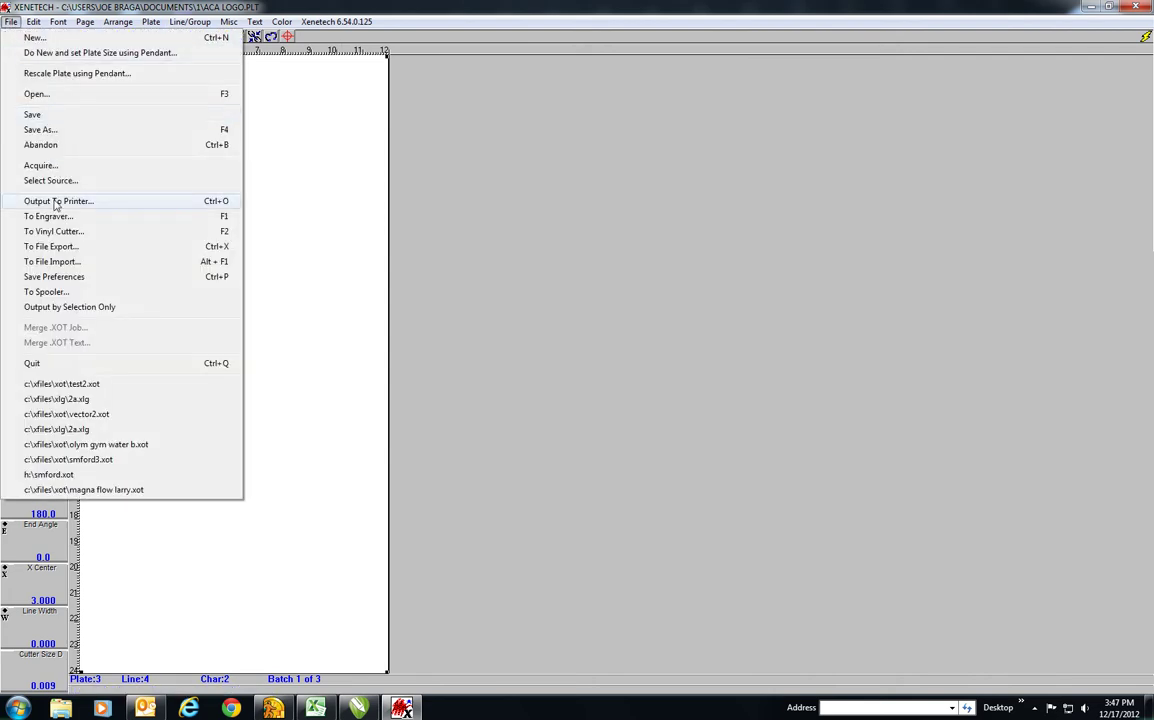
pyautogui.click(72, 265)
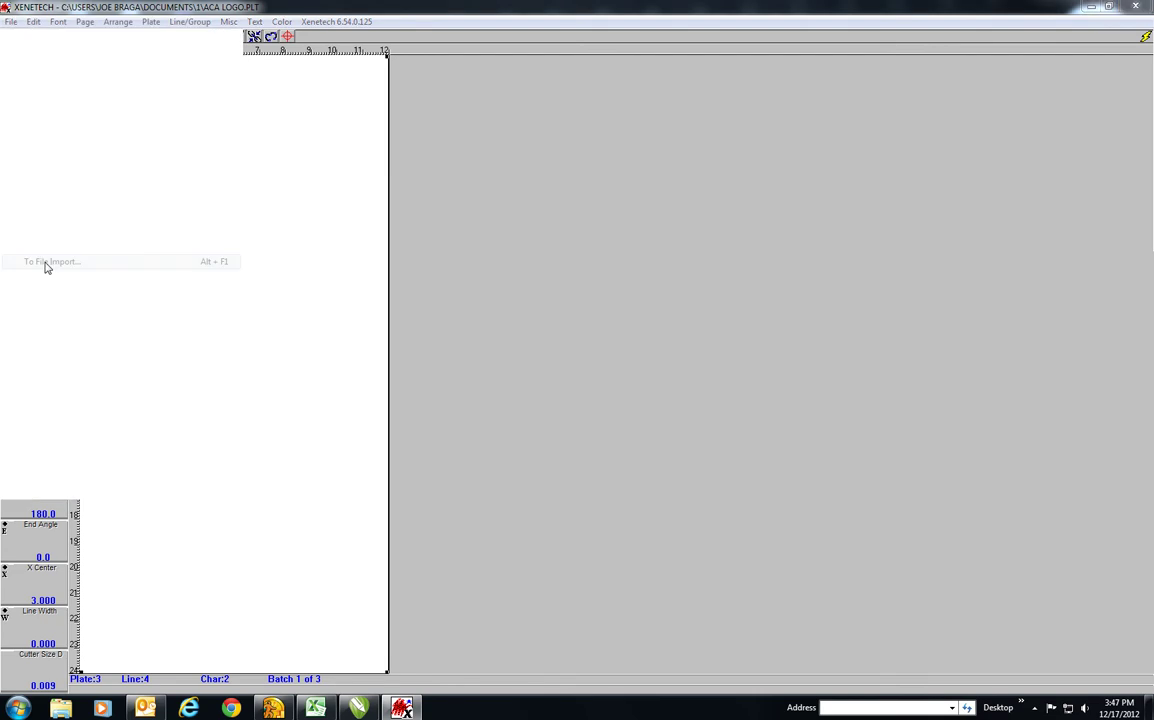
pyautogui.doubleClick(419, 334)
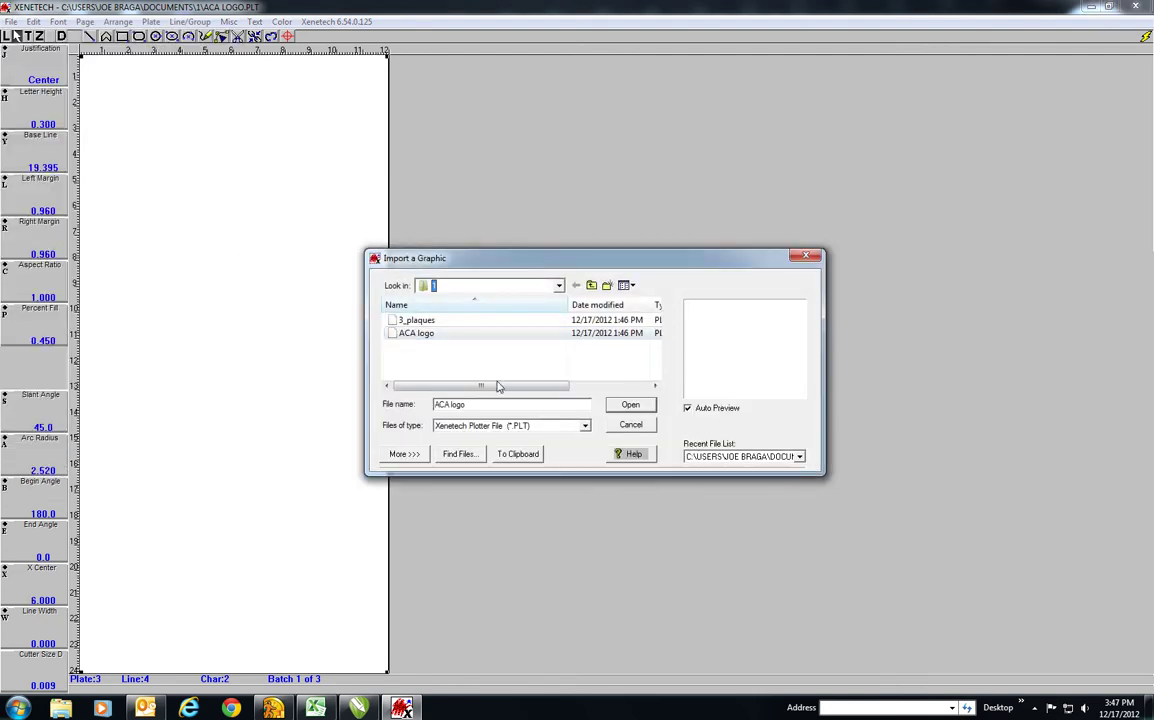
pyautogui.click(631, 406)
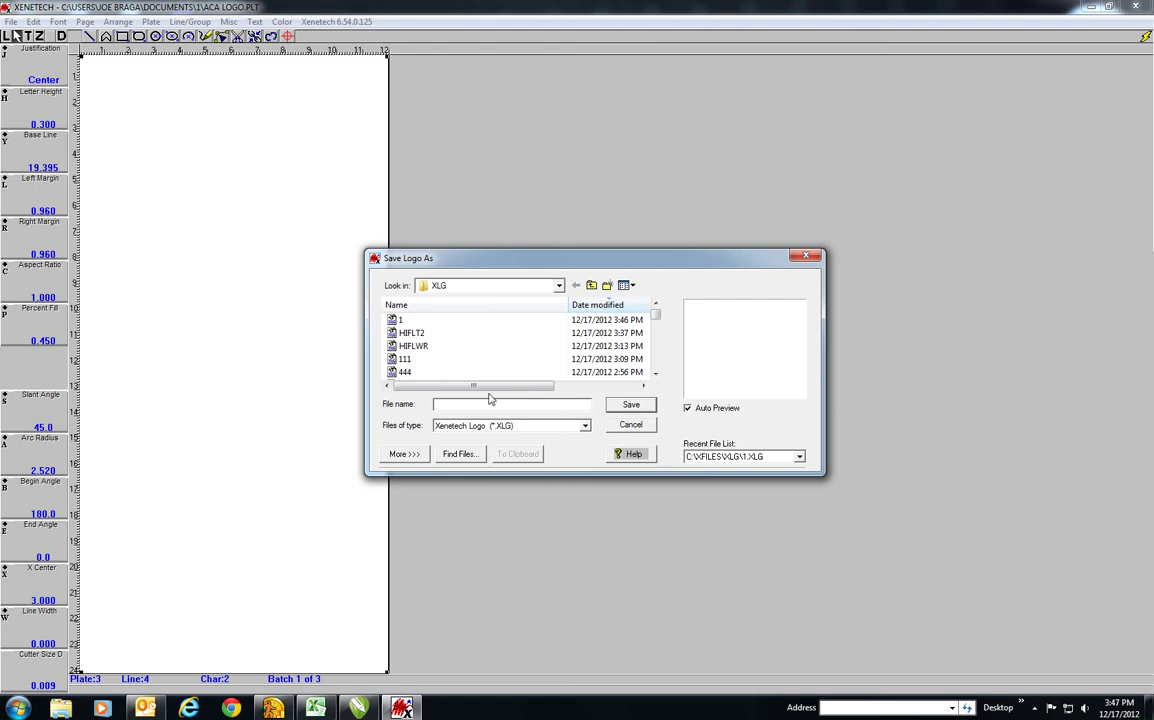
pyautogui.write('1a')
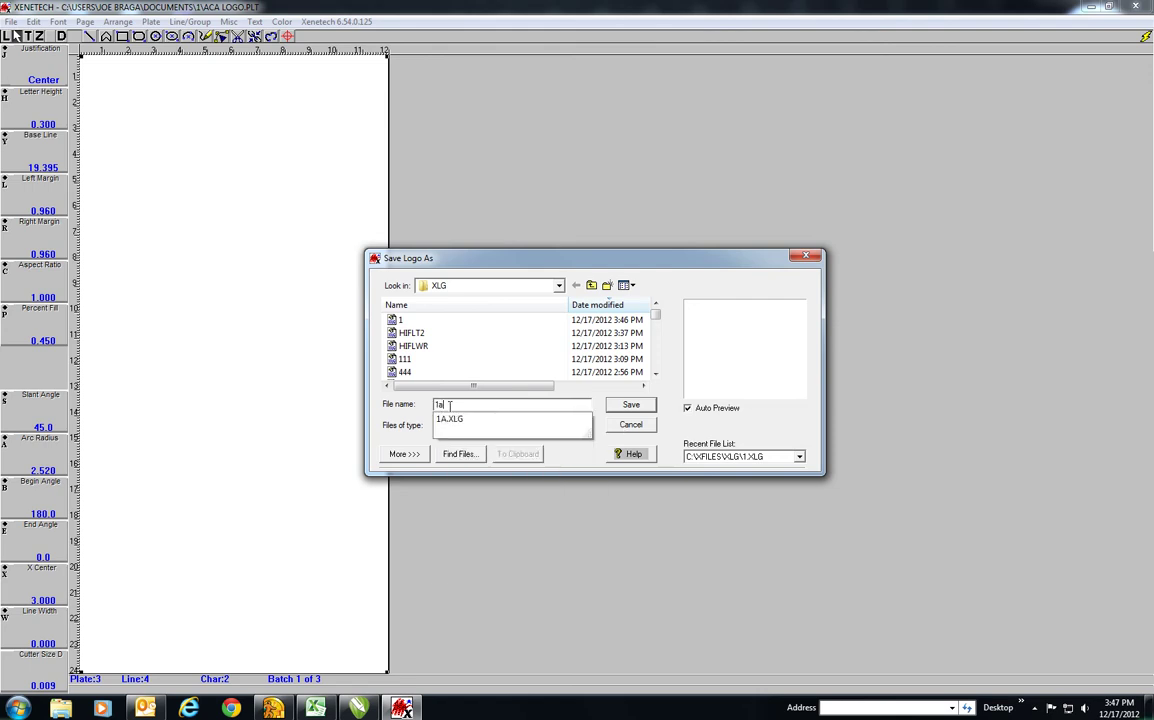
pyautogui.click(632, 408)
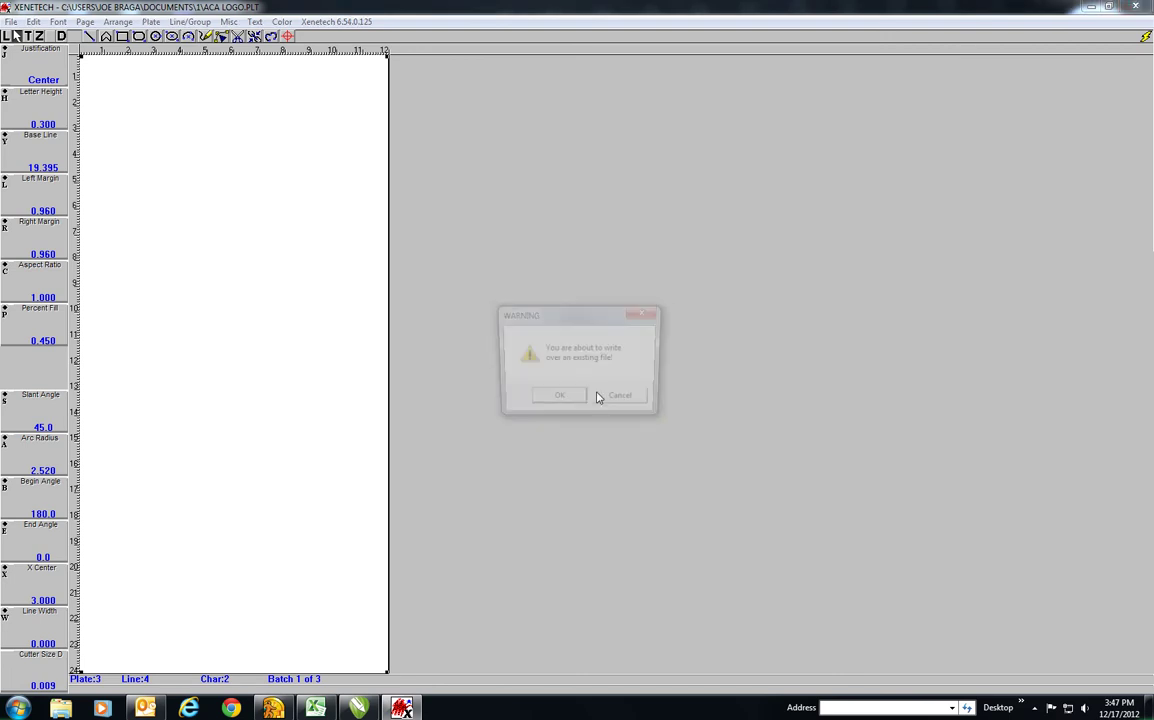
pyautogui.click(557, 403)
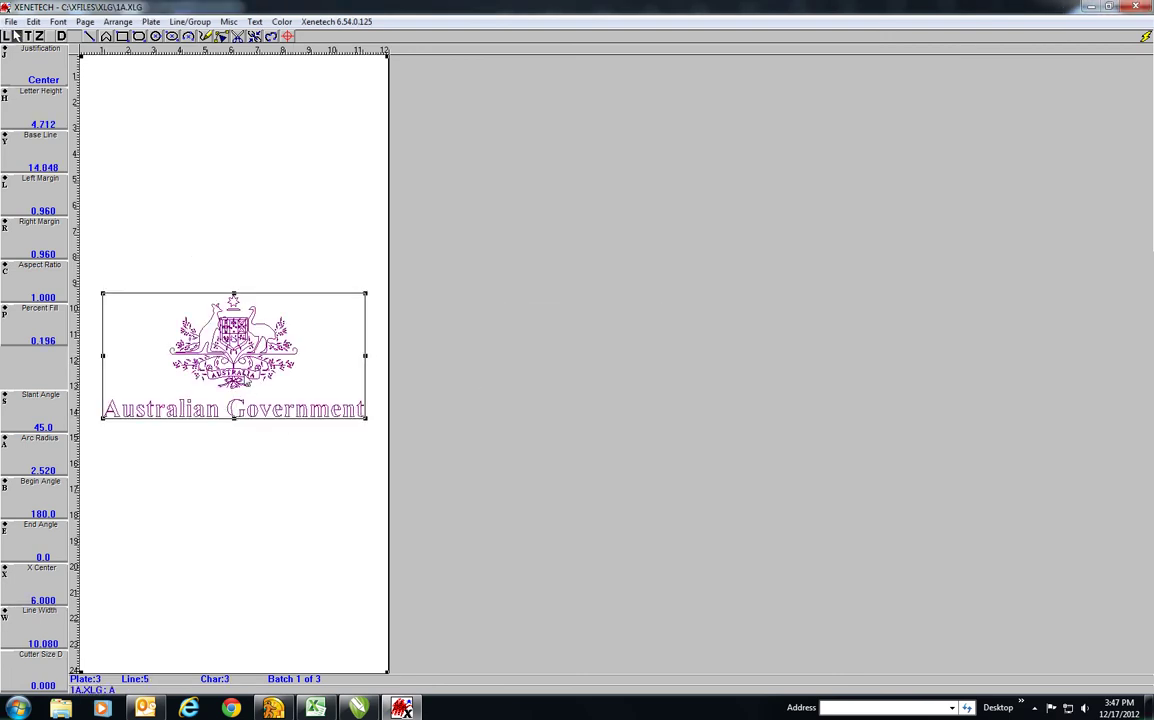
pyautogui.press('Delete')
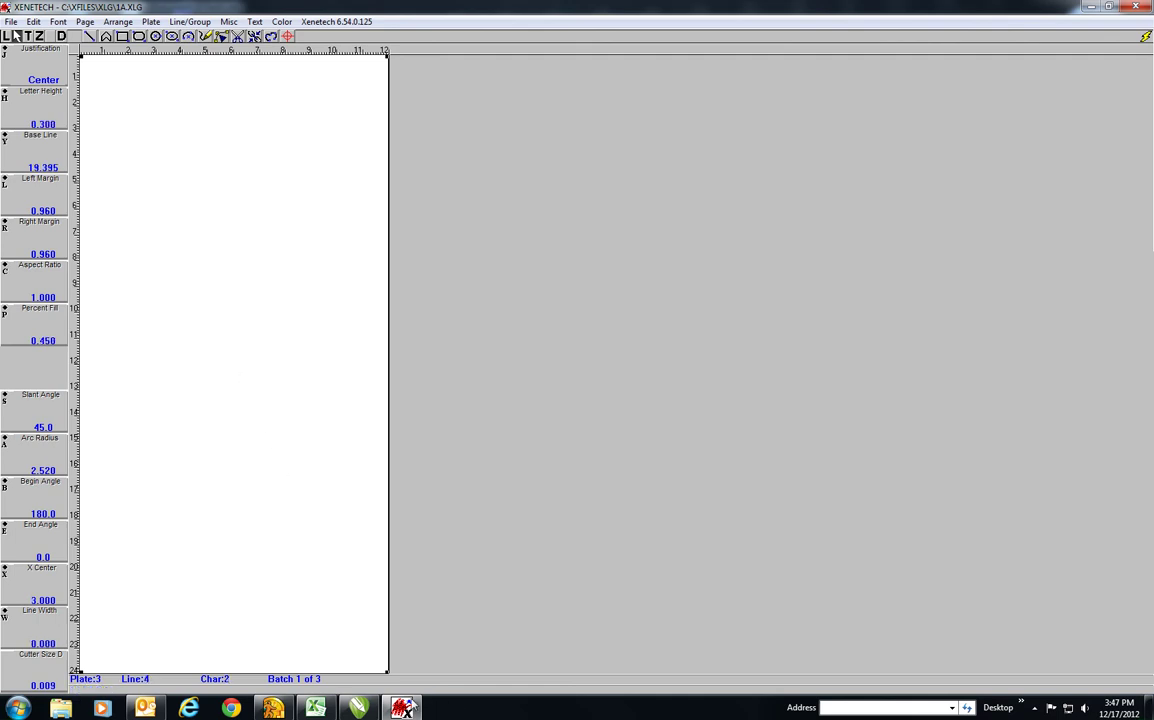
# - Copy the selected crest and lettering in CorelDRAW, then return to Xenetech's blank plate
pyautogui.click(358, 708)
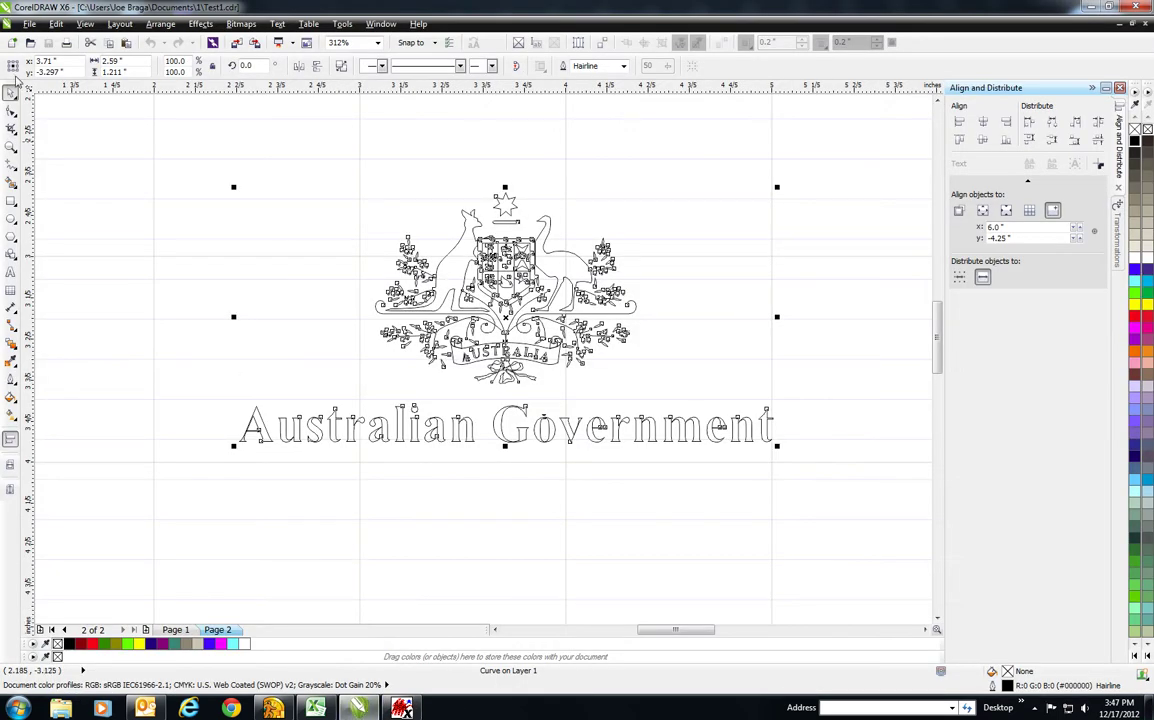
pyautogui.click(56, 23)
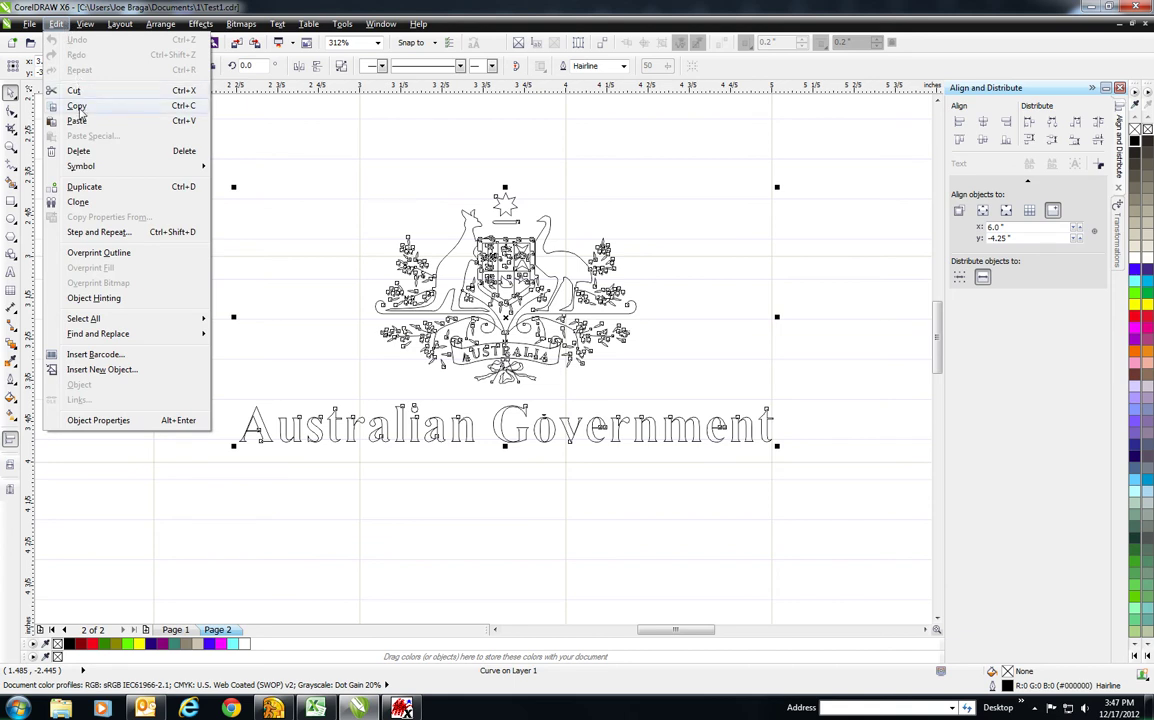
pyautogui.click(77, 106)
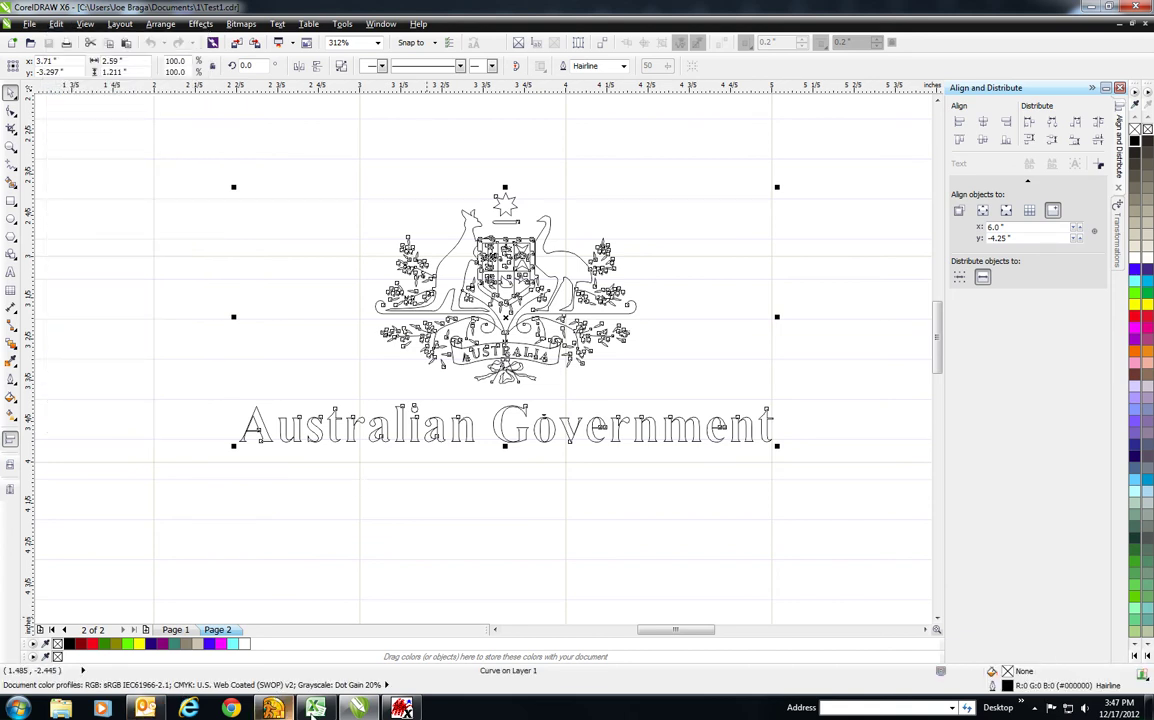
pyautogui.click(401, 708)
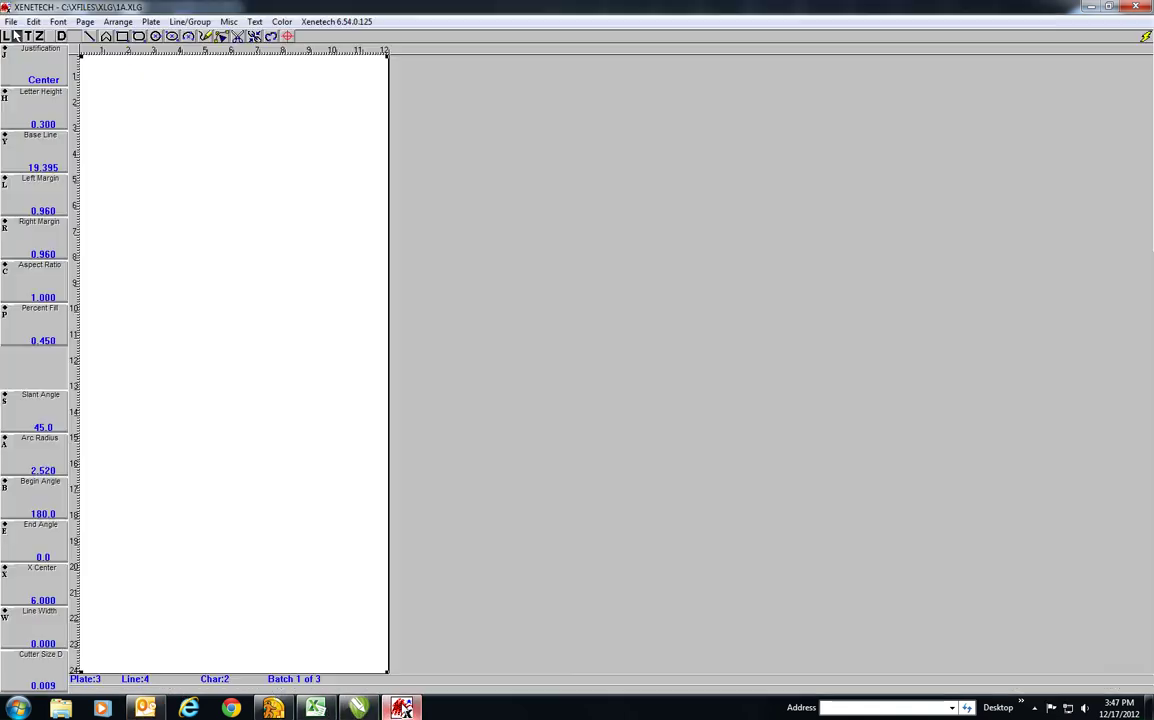
# - Paste the copied crest onto the plate and save it as logo 2.XLG, overwriting the existing file
pyautogui.rightClick(199, 292)
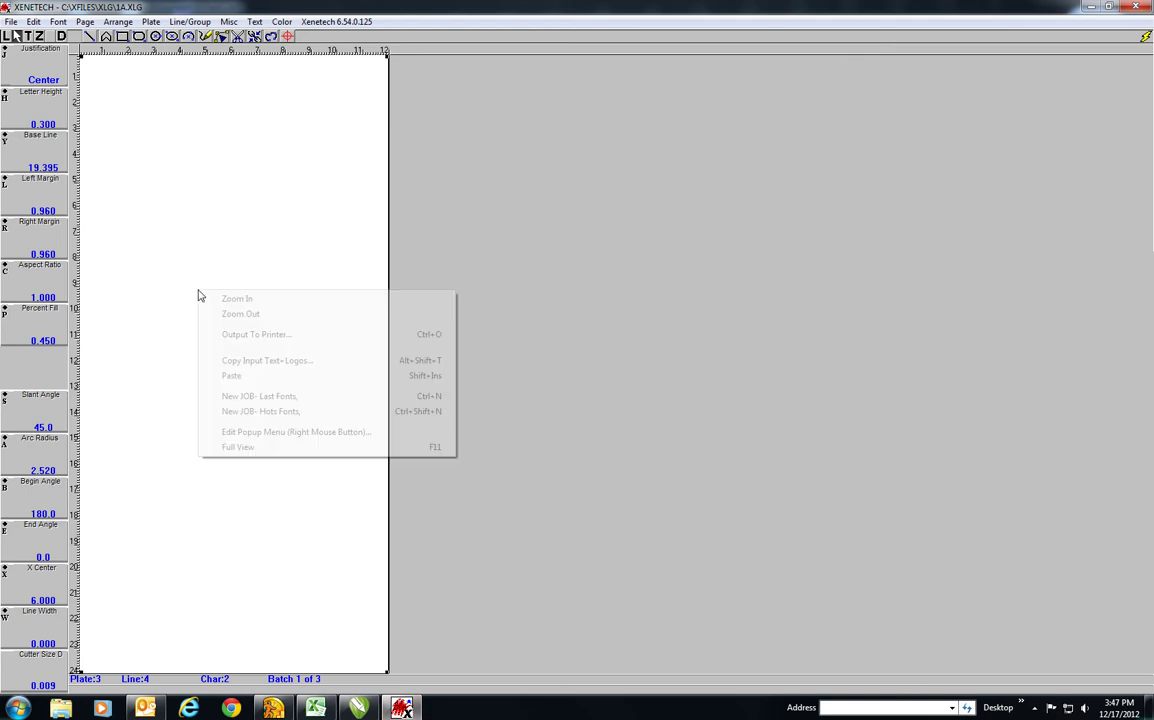
pyautogui.click(233, 376)
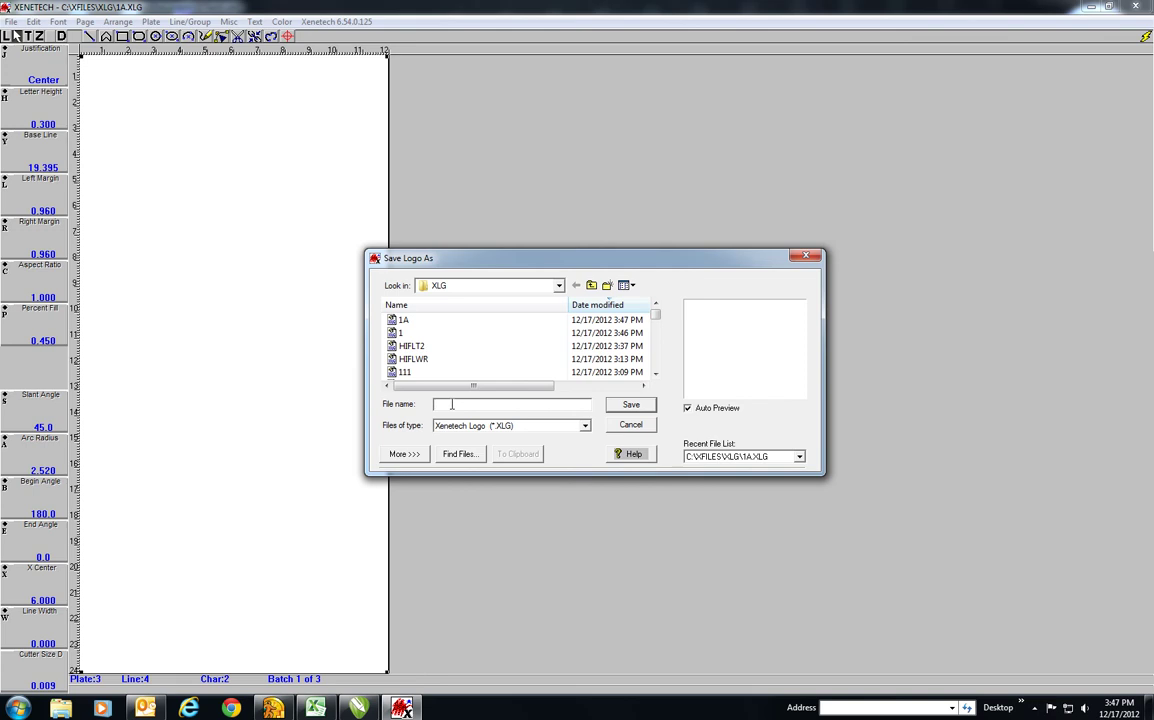
pyautogui.write('2')
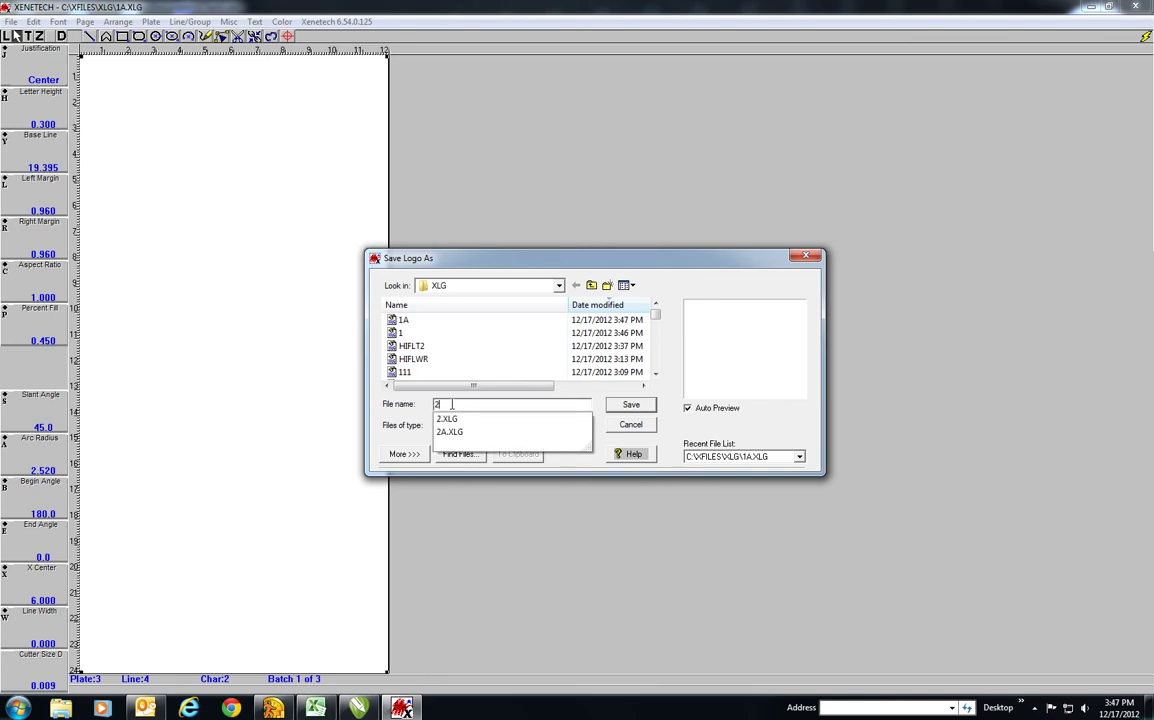
pyautogui.click(630, 408)
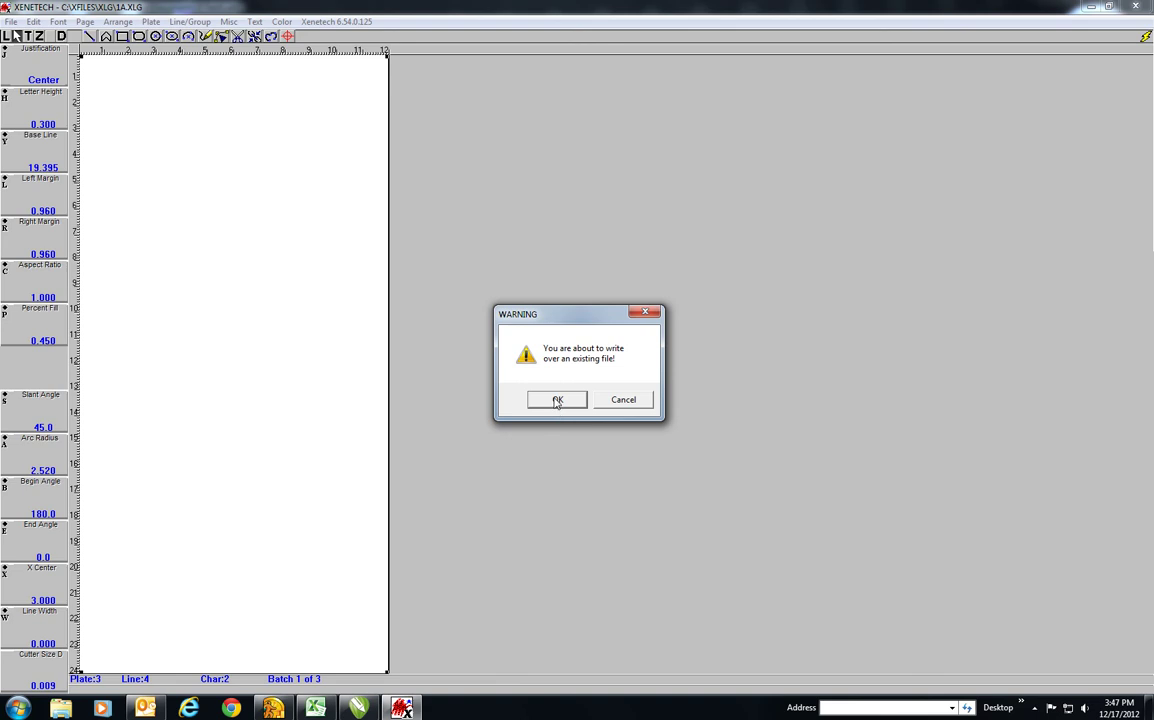
pyautogui.click(557, 400)
pyautogui.moveTo(136, 169); pyautogui.dragTo(370, 425)
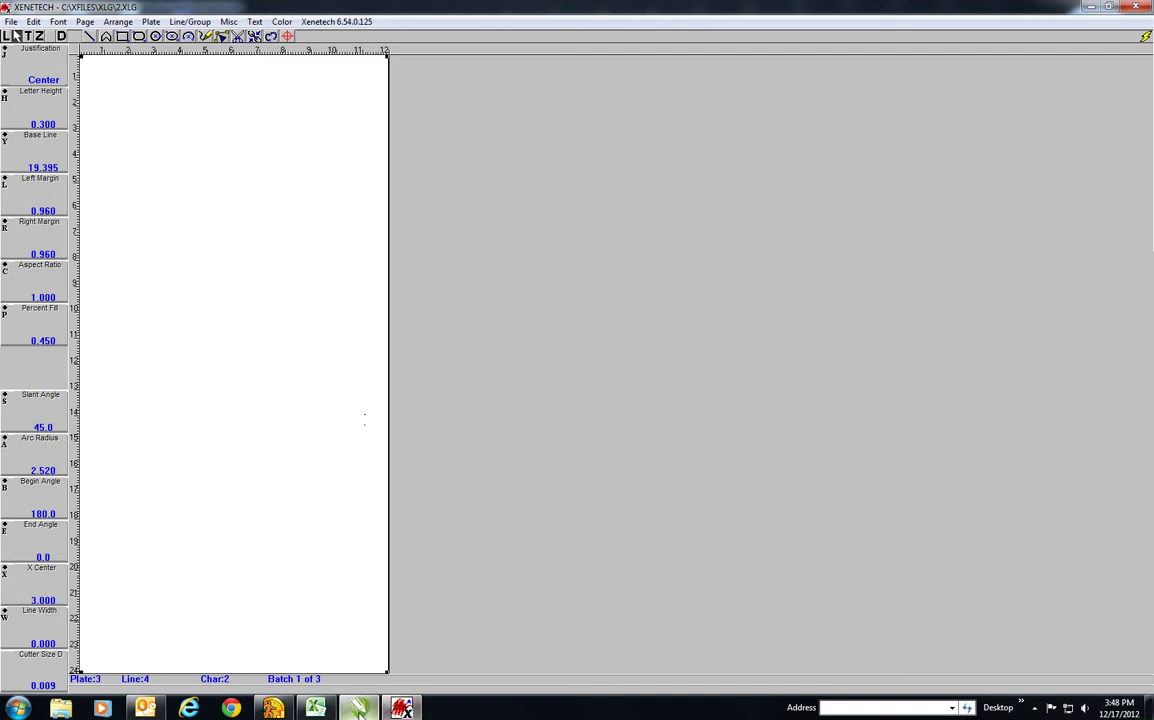
# - In CorelDRAW, go to Page 1, fit it in view, and copy the whole memorial plaque design
pyautogui.click(360, 708)
pyautogui.press('pageup')
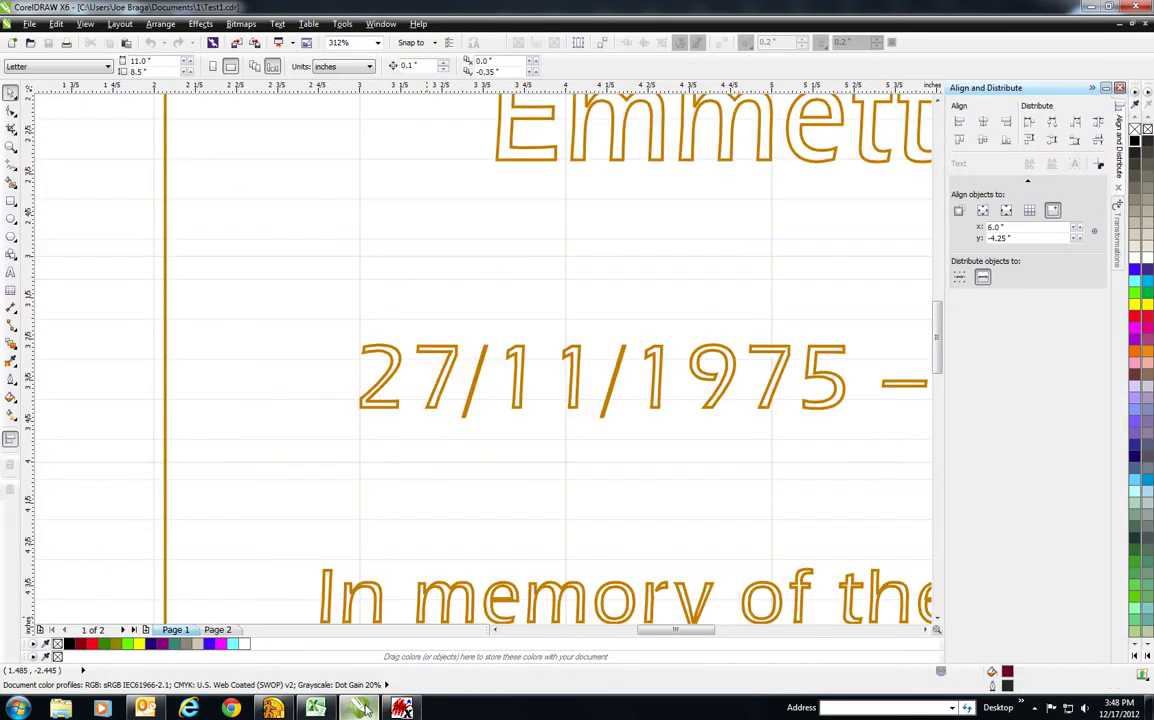
pyautogui.hotkey('shift', 'F4')
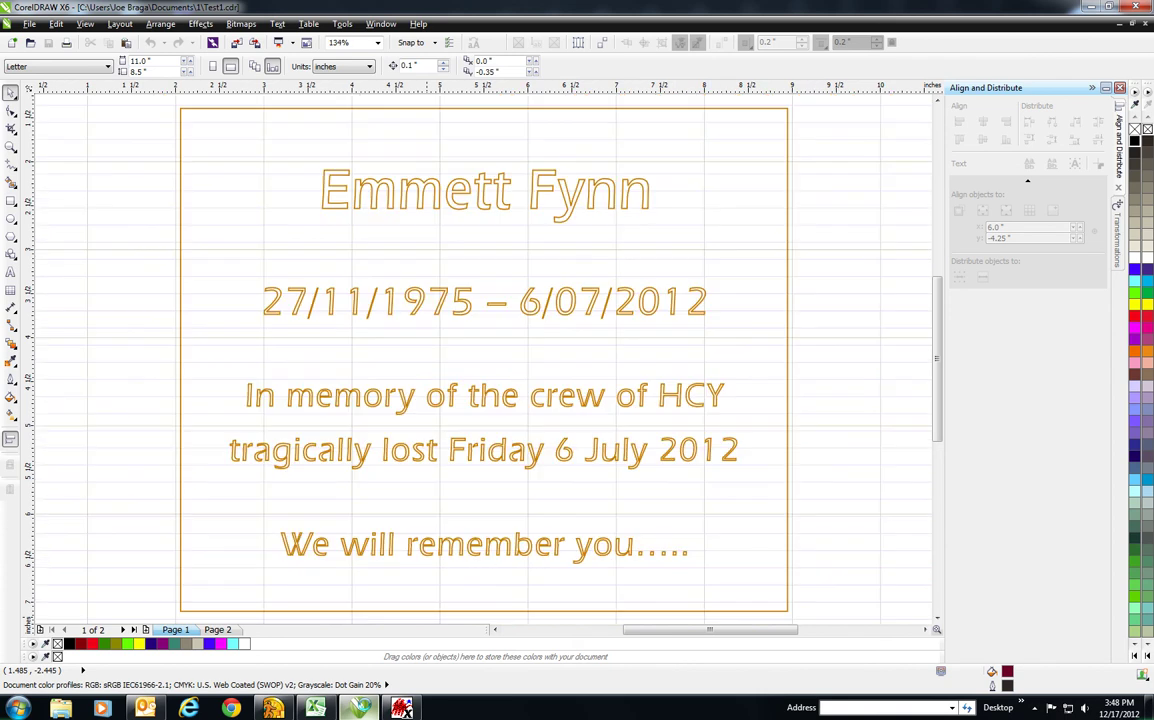
pyautogui.hotkey('ctrl', 'a')
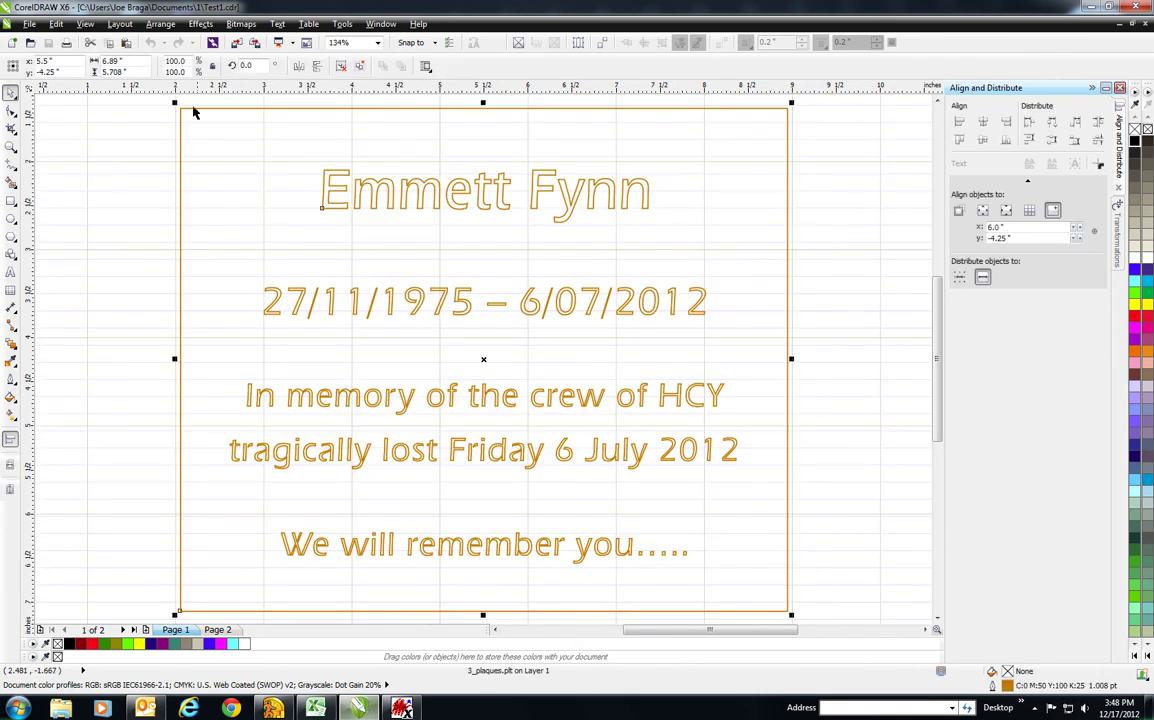
pyautogui.click(58, 24)
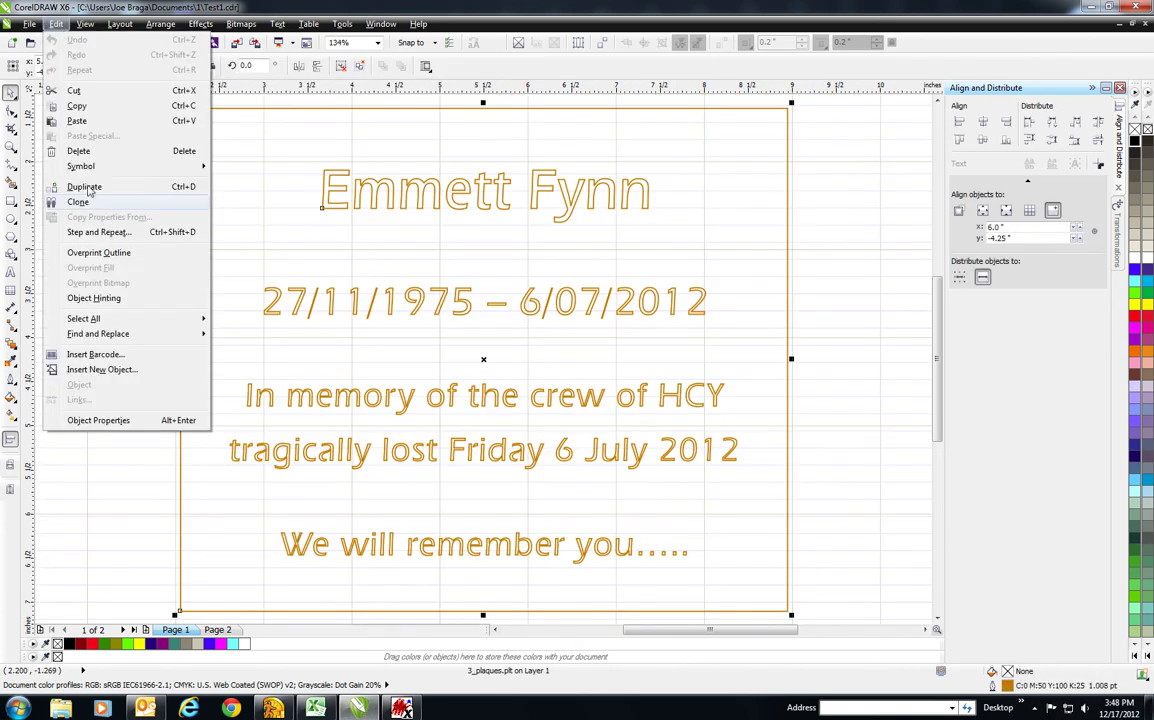
pyautogui.click(77, 105)
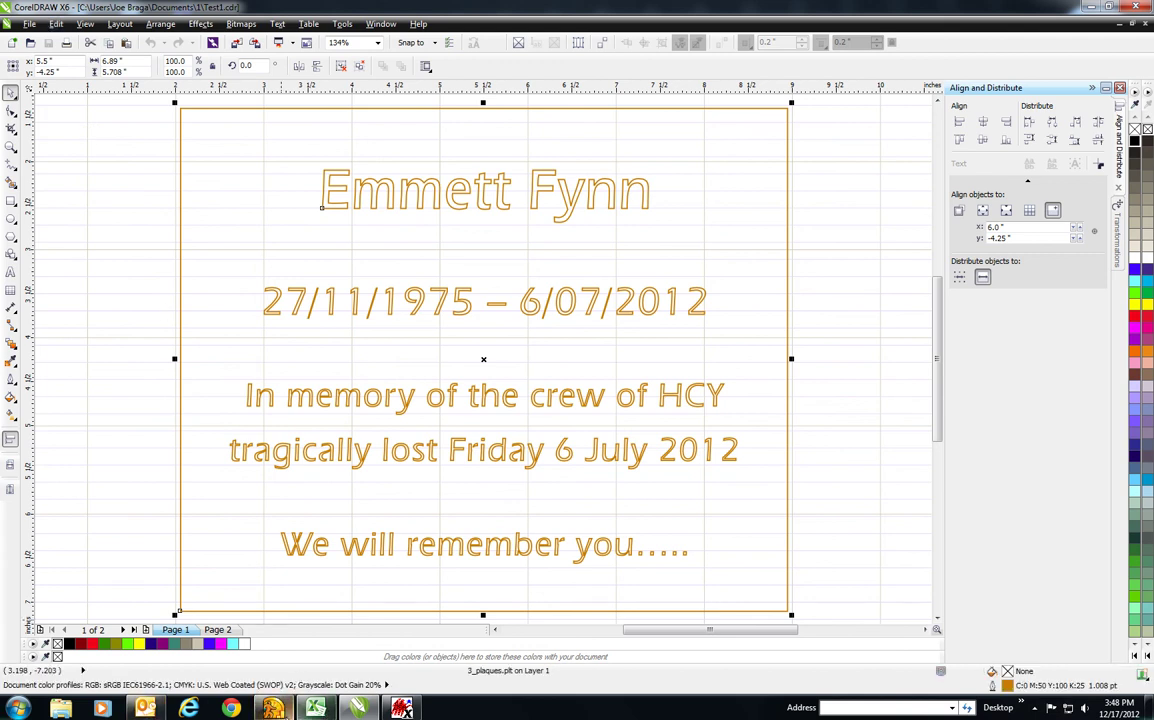
# - Paste the plaque design as logo 2A.XLG, overwriting the existing file, and box it onto plate 3
pyautogui.click(401, 708)
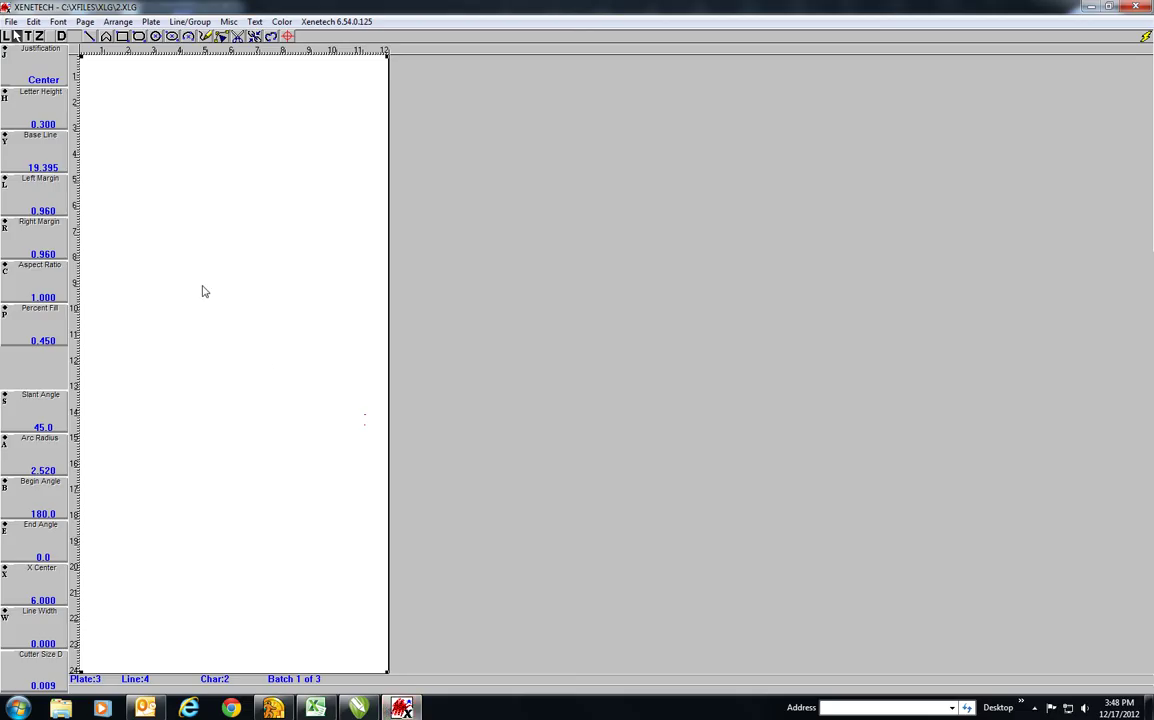
pyautogui.rightClick(187, 259)
pyautogui.click(218, 343)
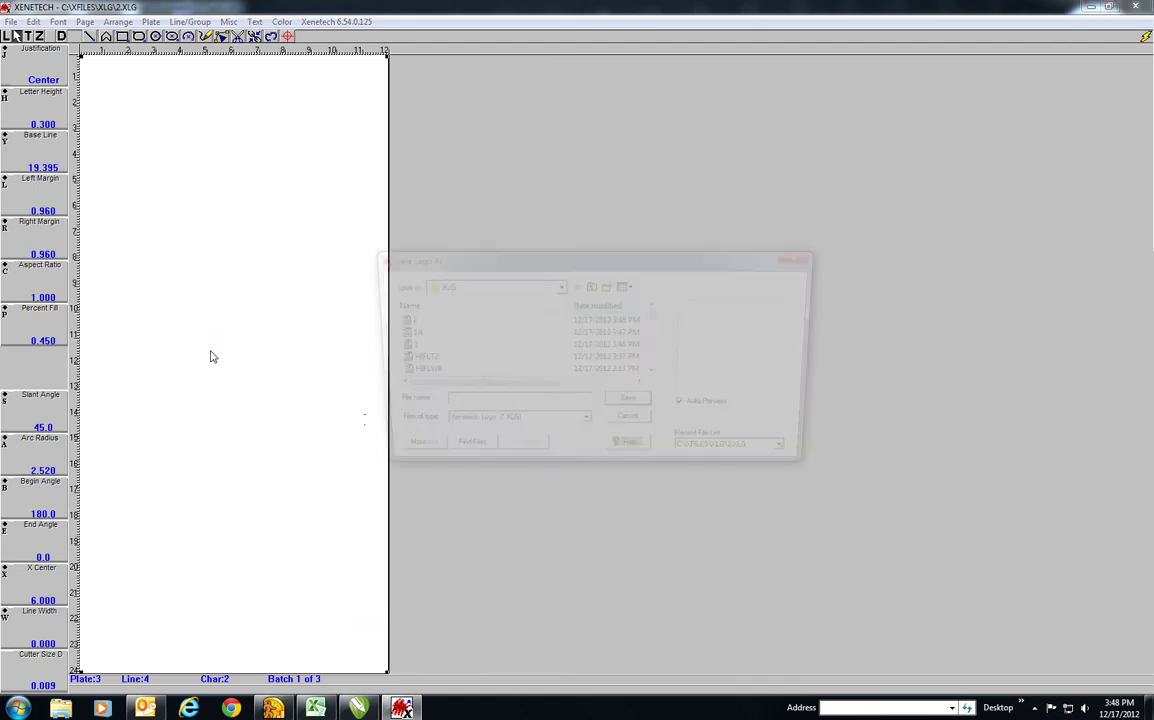
pyautogui.click(400, 319)
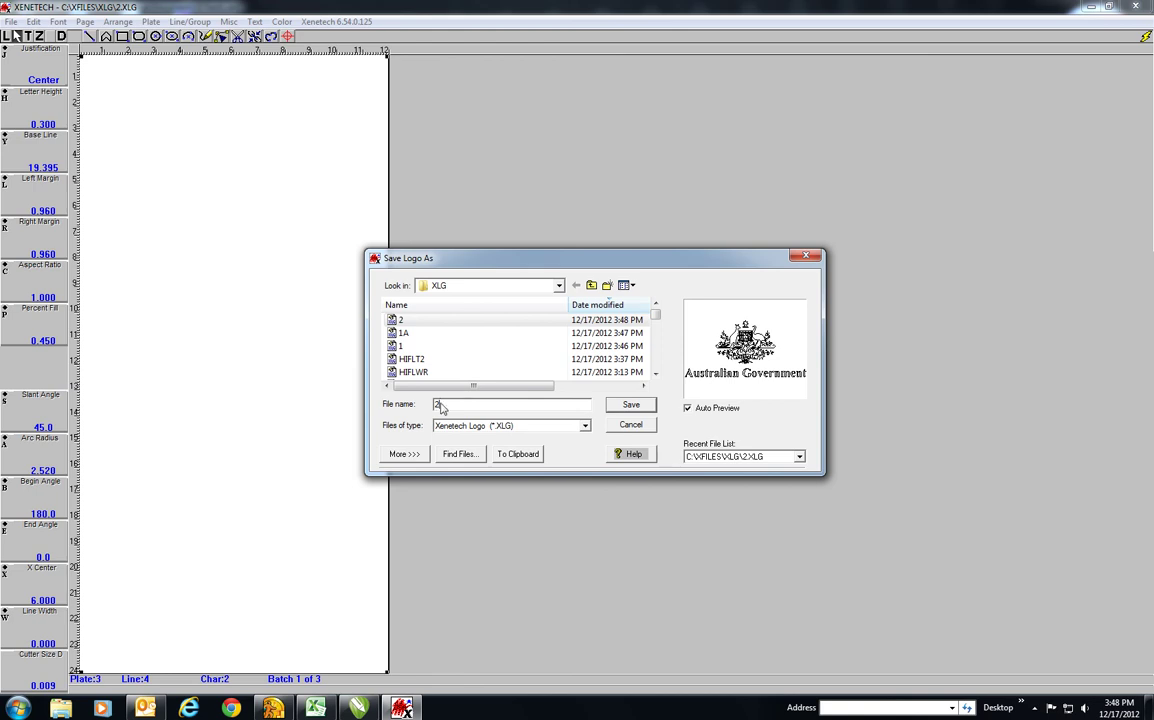
pyautogui.write('a')
pyautogui.click(613, 405)
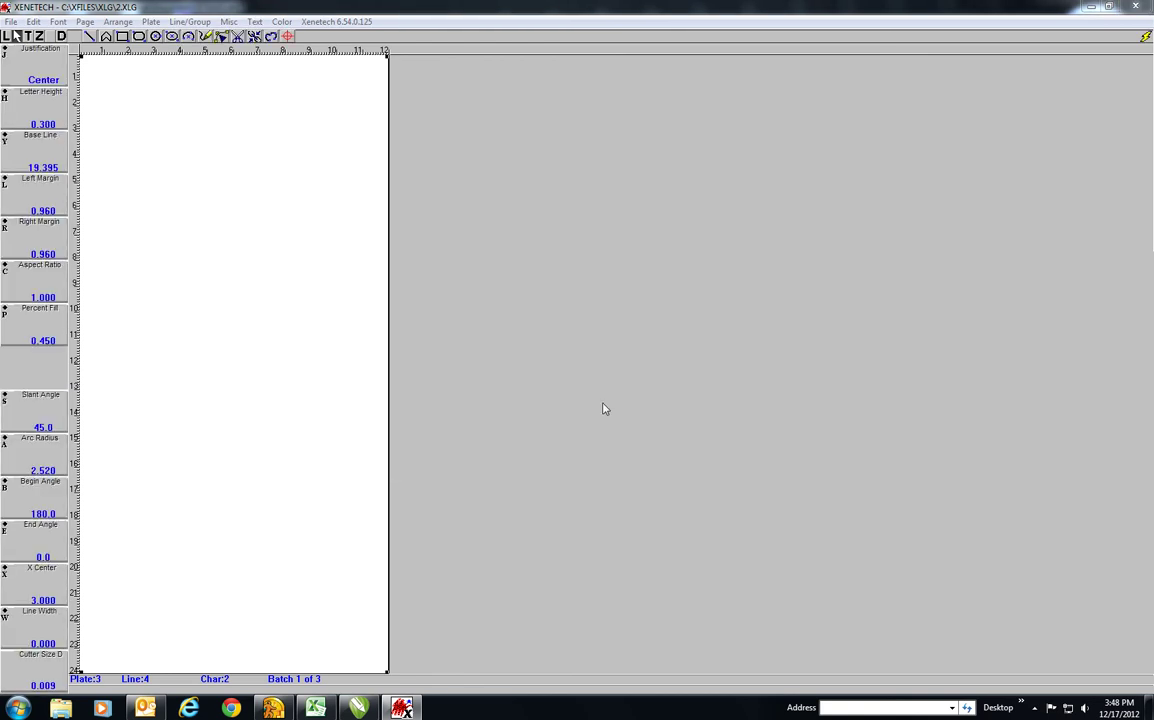
pyautogui.click(558, 399)
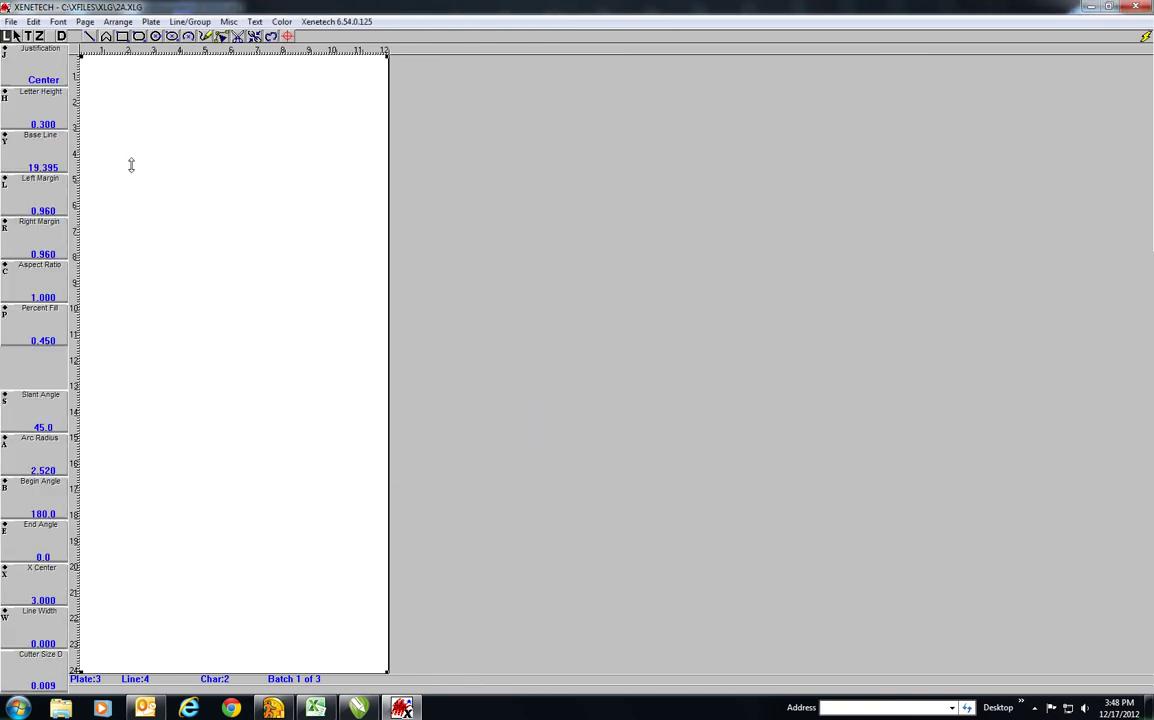
pyautogui.moveTo(131, 165); pyautogui.dragTo(366, 433)
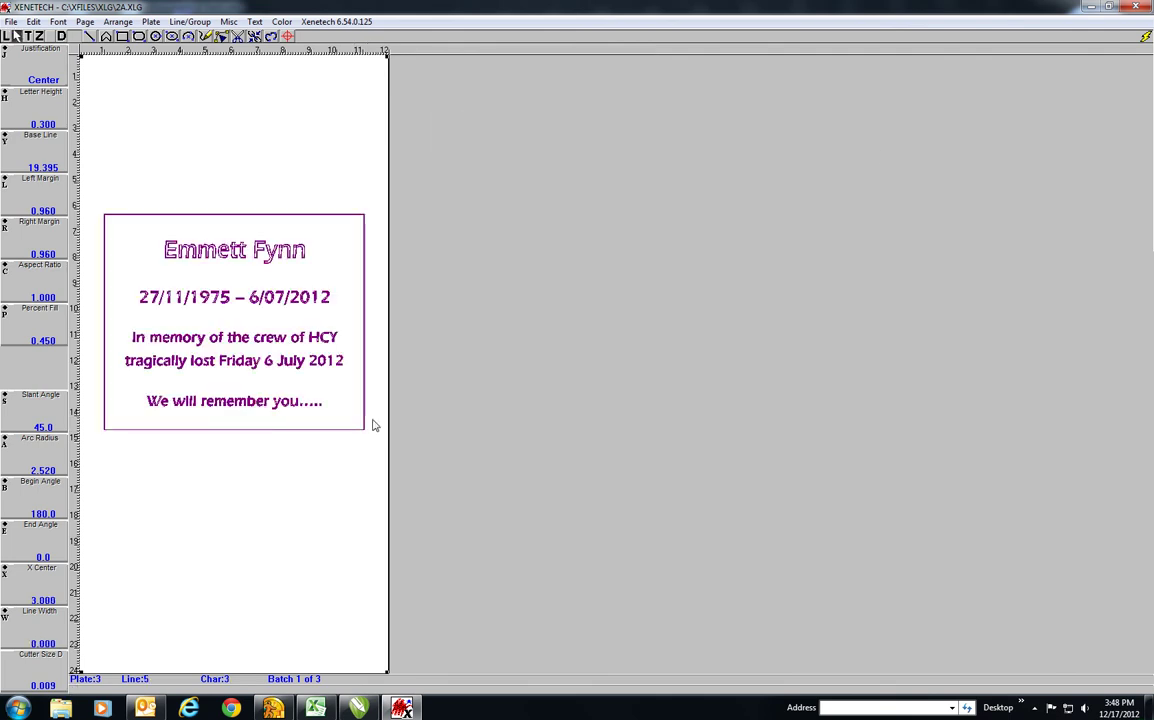